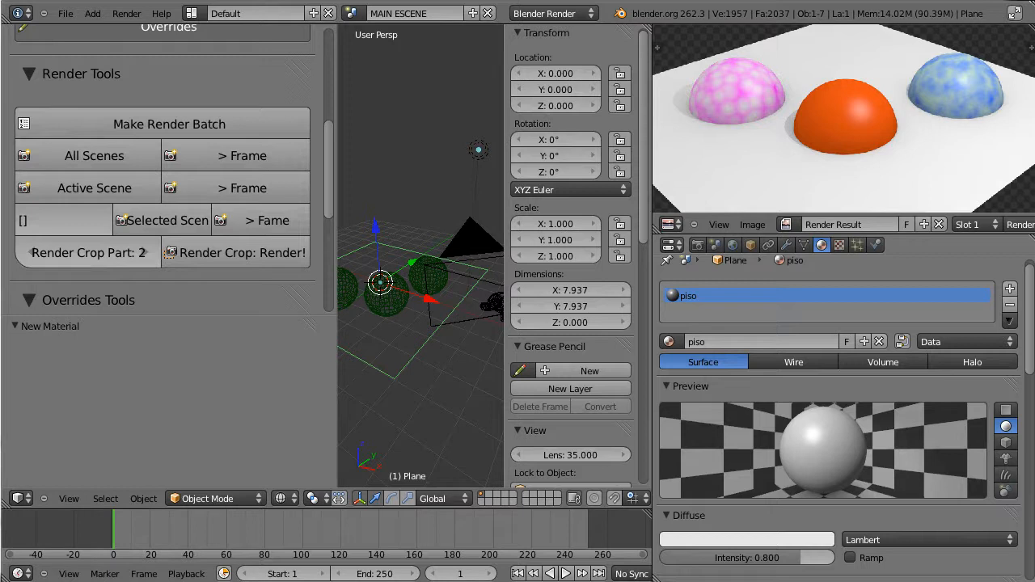
# View the AO_B and AO_A scenes one after the other, and return to MAIN ESCENE.
pyautogui.click(360, 14)
pyautogui.click(360, 14)
pyautogui.click(360, 14)
pyautogui.click(358, 15)
pyautogui.click(371, 54)
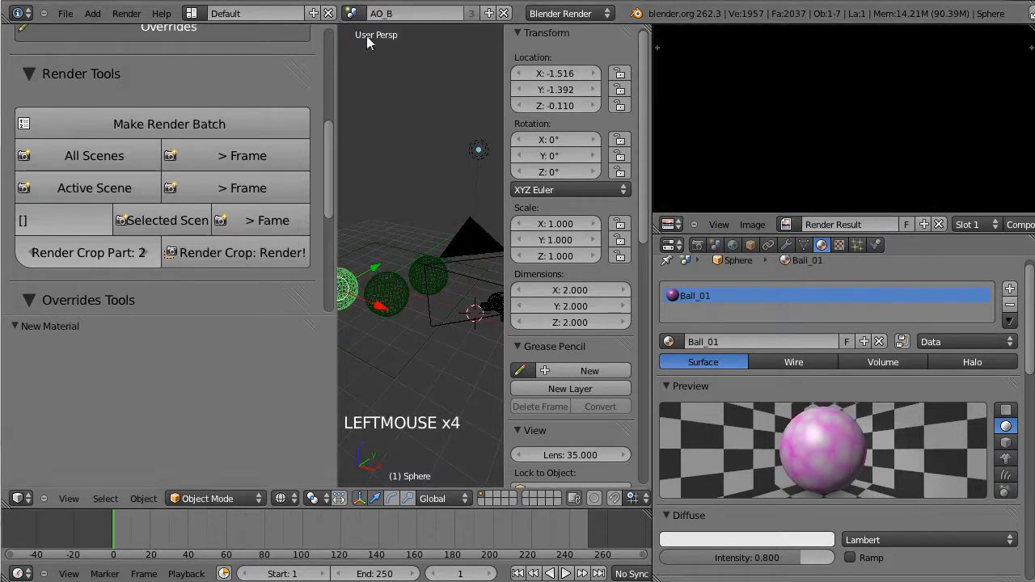
pyautogui.click(354, 15)
pyautogui.click(292, 191)
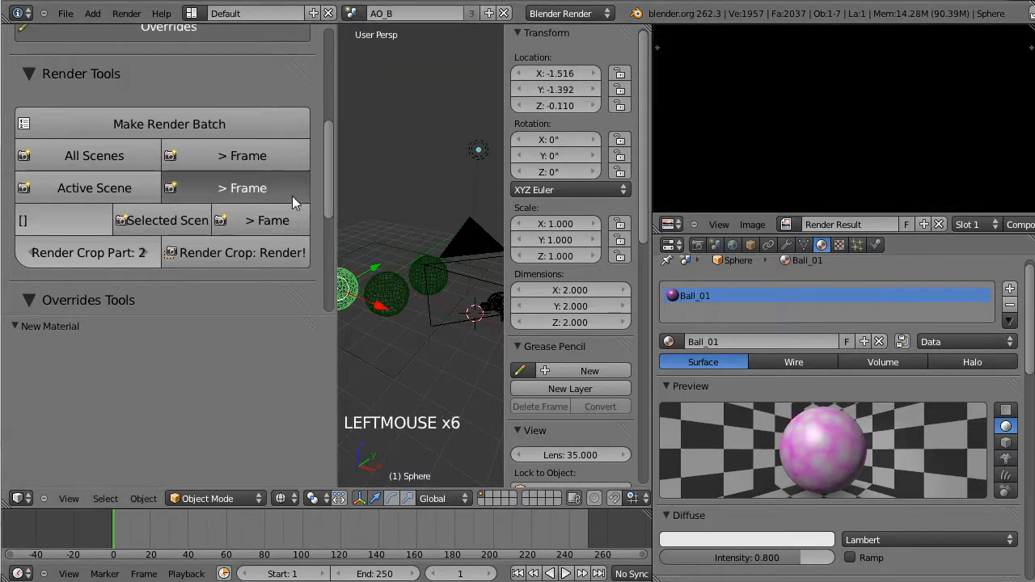
pyautogui.click(354, 13)
pyautogui.click(349, 44)
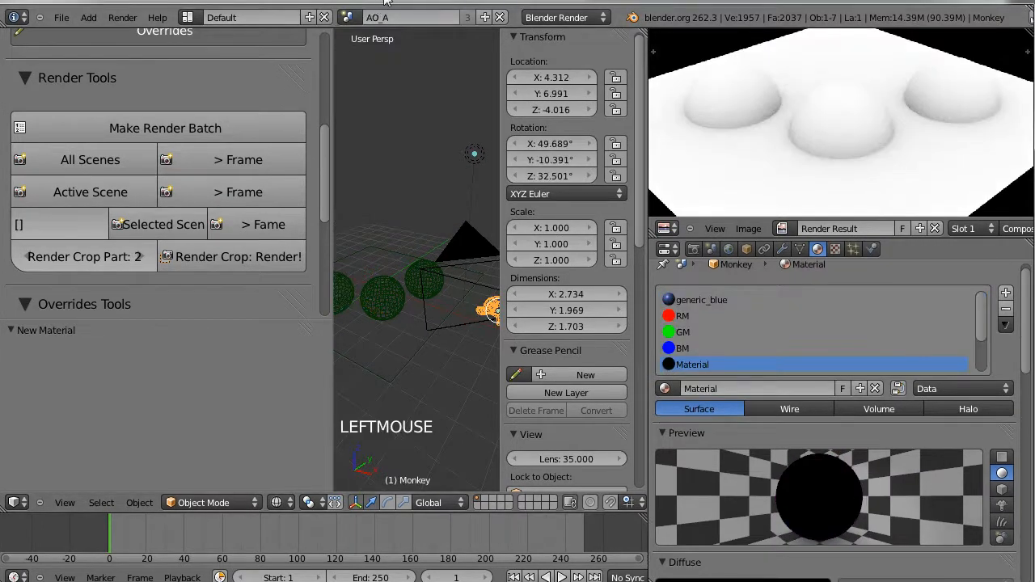
pyautogui.click(353, 13)
pyautogui.click(373, 70)
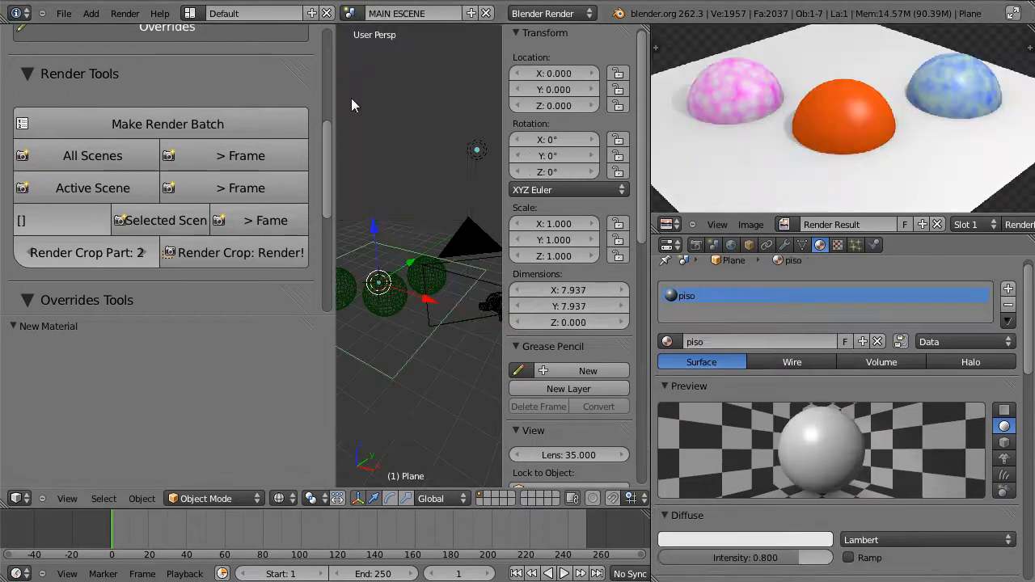
# Open the render settings of MAIN ESCENE and examine the post-processing options and the output folder path.
pyautogui.click(695, 244)
pyautogui.moveTo(711, 427); pyautogui.dragTo(765, 209, button='middle')
pyautogui.moveTo(743, 411); pyautogui.dragTo(743, 395, button='middle')
pyautogui.click(819, 480)
pyautogui.click(800, 335)
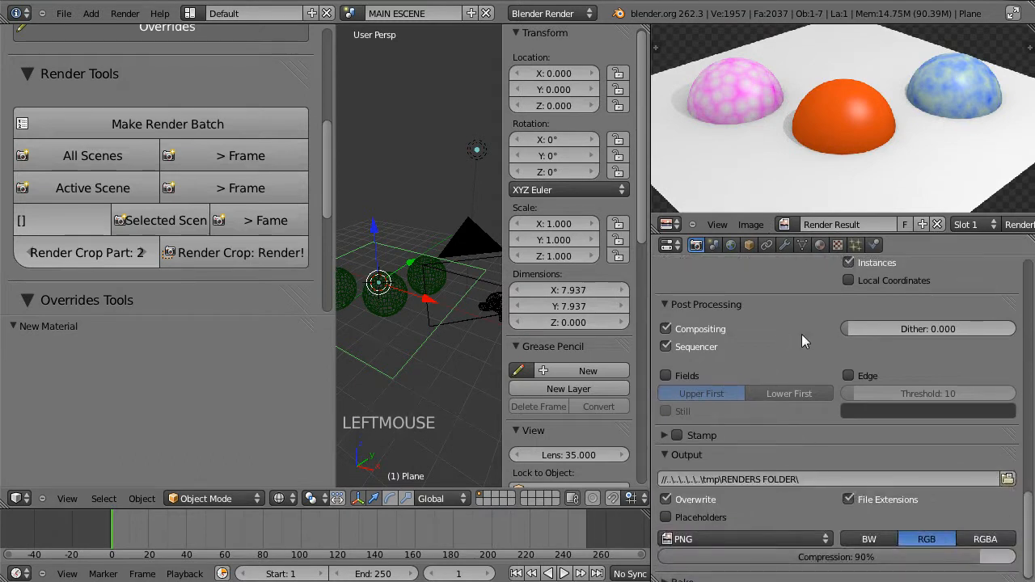
pyautogui.moveTo(777, 346); pyautogui.dragTo(736, 295, button='middle')
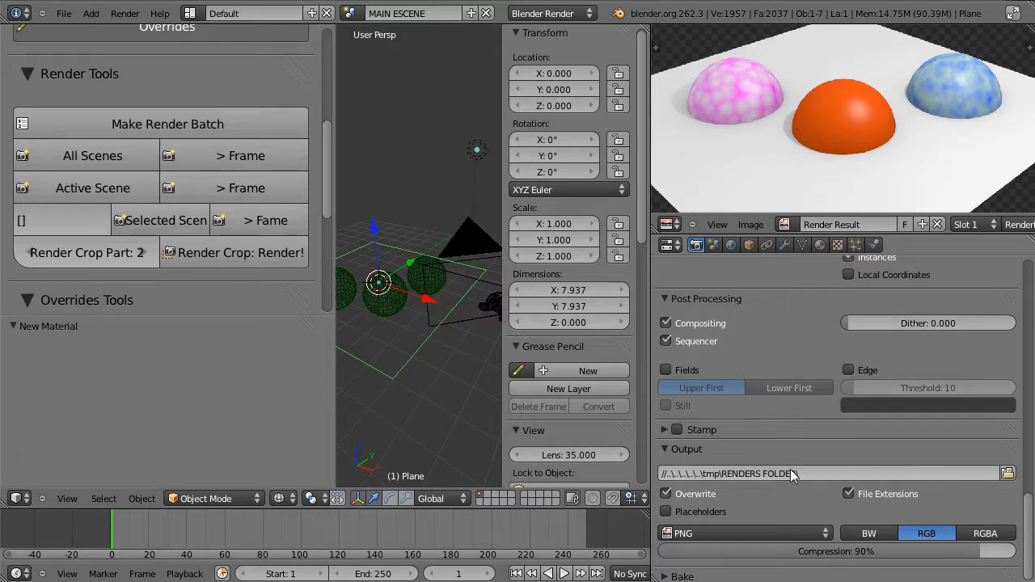
pyautogui.moveTo(751, 319); pyautogui.dragTo(737, 288, button='middle')
# Enable the Emit pass for RenderLayer.001 in MAIN ESCENE.
pyautogui.moveTo(763, 336); pyautogui.dragTo(758, 485, button='middle')
pyautogui.moveTo(764, 362); pyautogui.dragTo(769, 500, button='middle')
pyautogui.moveTo(778, 360); pyautogui.dragTo(785, 485, button='middle')
pyautogui.moveTo(794, 429); pyautogui.dragTo(802, 554, button='middle')
pyautogui.moveTo(821, 331); pyautogui.dragTo(836, 507, button='middle')
pyautogui.moveTo(835, 241); pyautogui.dragTo(835, 384, button='middle')
pyautogui.moveTo(745, 389); pyautogui.dragTo(745, 420, button='middle')
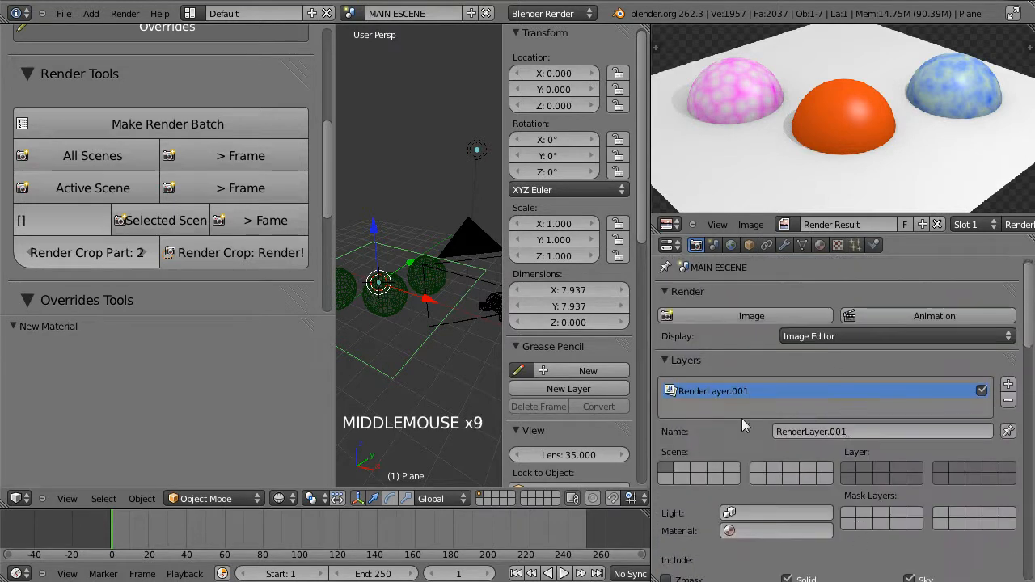
pyautogui.moveTo(744, 547); pyautogui.dragTo(744, 367, button='middle')
pyautogui.moveTo(748, 453); pyautogui.dragTo(747, 364, button='middle')
pyautogui.moveTo(749, 412); pyautogui.dragTo(749, 269, button='middle')
pyautogui.click(704, 411)
pyautogui.click(704, 411)
pyautogui.click(704, 411)
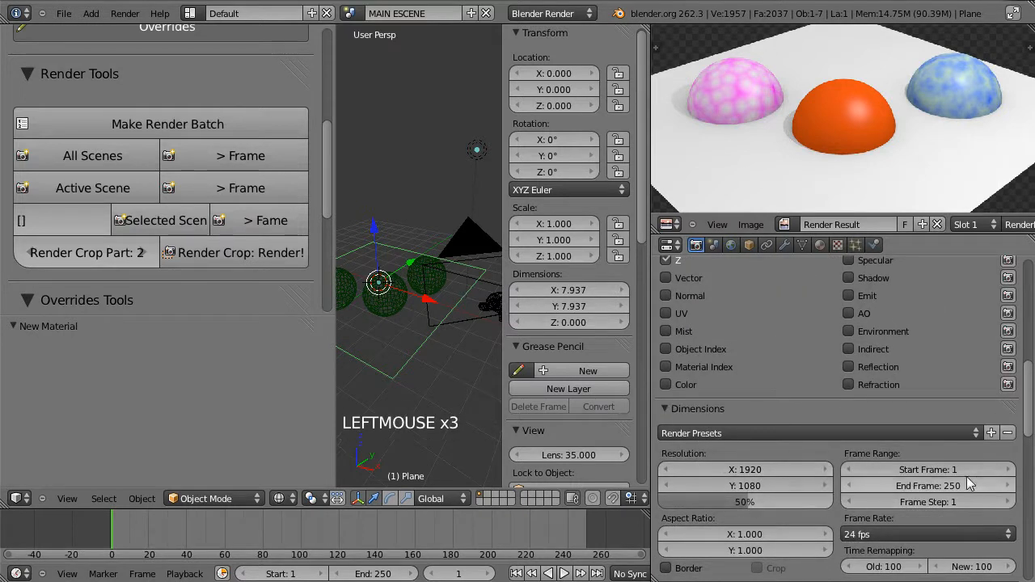
pyautogui.click(849, 295)
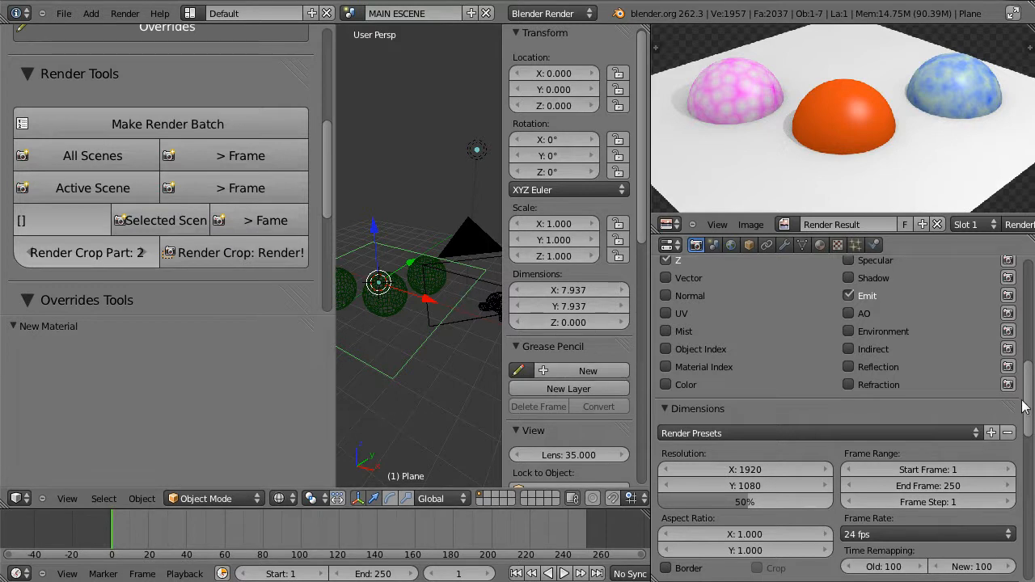
pyautogui.moveTo(1028, 393); pyautogui.dragTo(1027, 407)
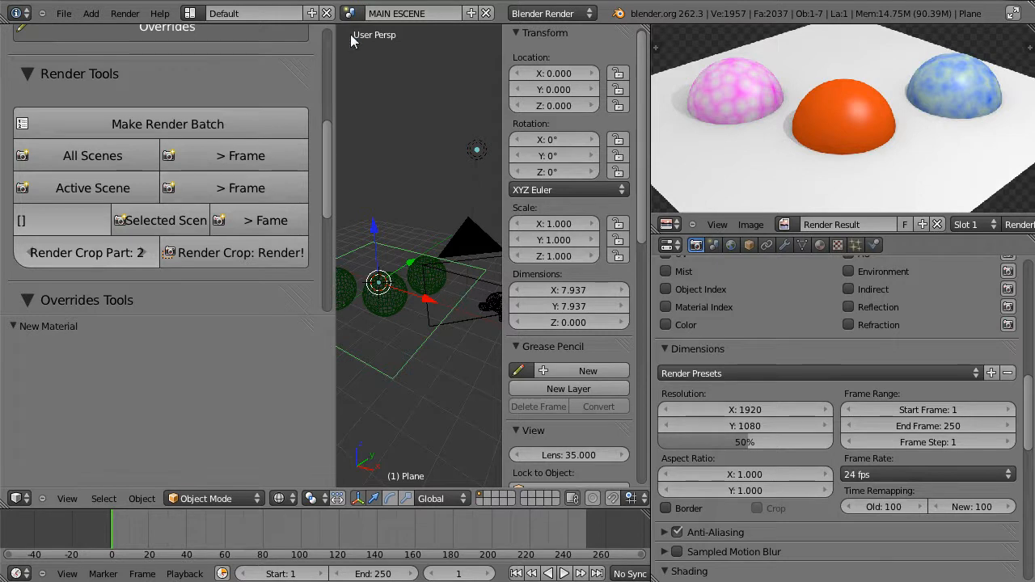
# Check the list of scenes and examine the Active Scene option in Render Tools.
pyautogui.click(351, 13)
pyautogui.click(357, 12)
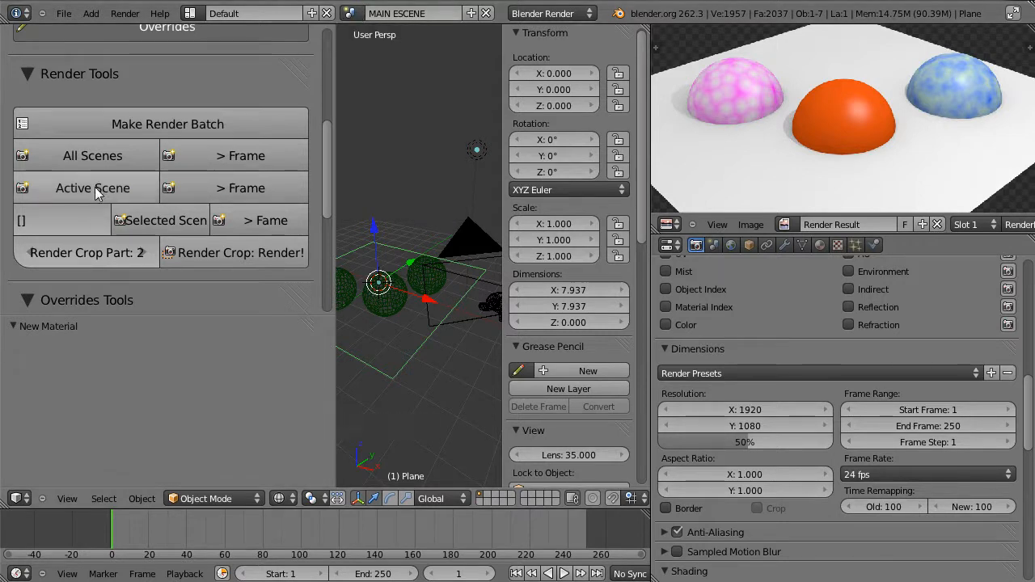
pyautogui.click(116, 190)
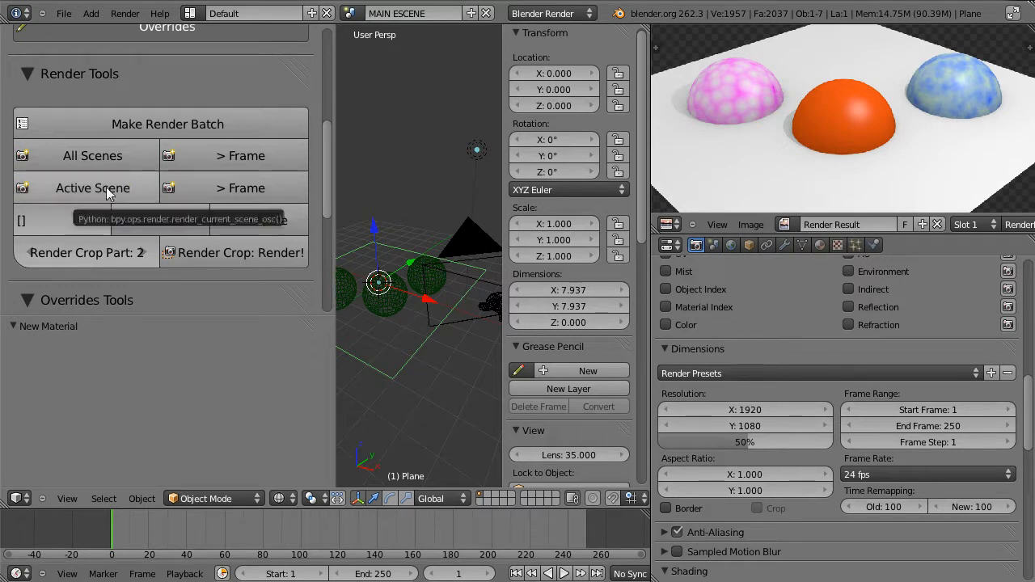
# Examine the frame range in the Dimensions section of the render settings.
pyautogui.moveTo(781, 489); pyautogui.dragTo(781, 549, button='middle')
pyautogui.moveTo(780, 451); pyautogui.dragTo(783, 565, button='middle')
pyautogui.moveTo(783, 316); pyautogui.dragTo(820, 331, button='middle')
pyautogui.moveTo(818, 517); pyautogui.dragTo(820, 340, button='middle')
pyautogui.moveTo(820, 518); pyautogui.dragTo(841, 348, button='middle')
pyautogui.moveTo(857, 558); pyautogui.dragTo(883, 445, button='middle')
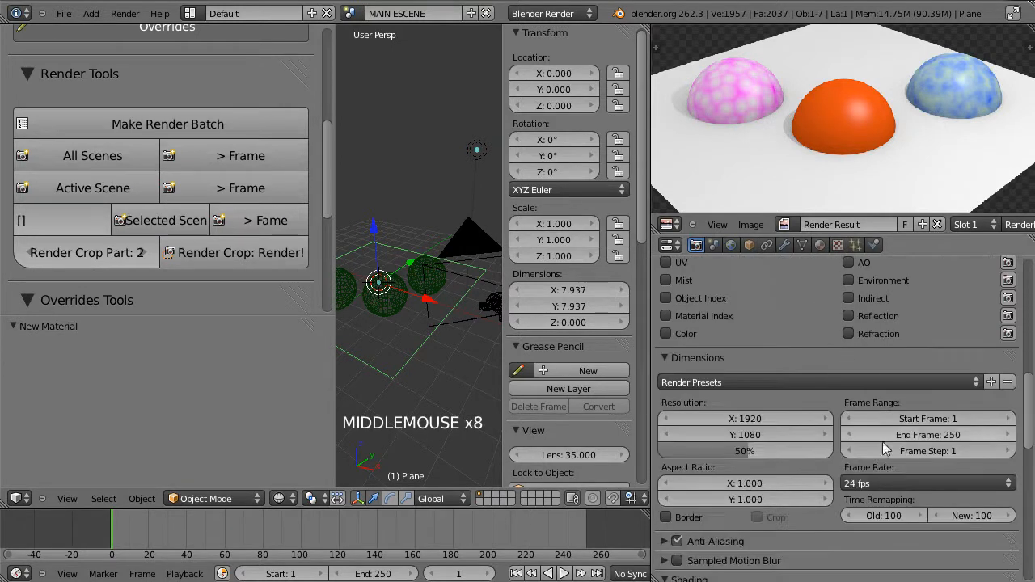
pyautogui.click(911, 404)
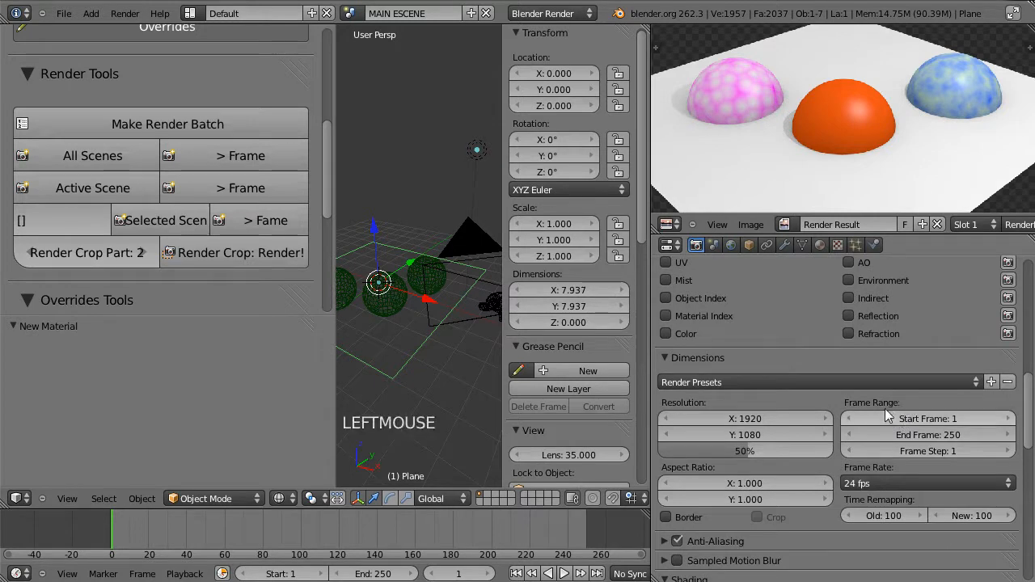
pyautogui.click(924, 405)
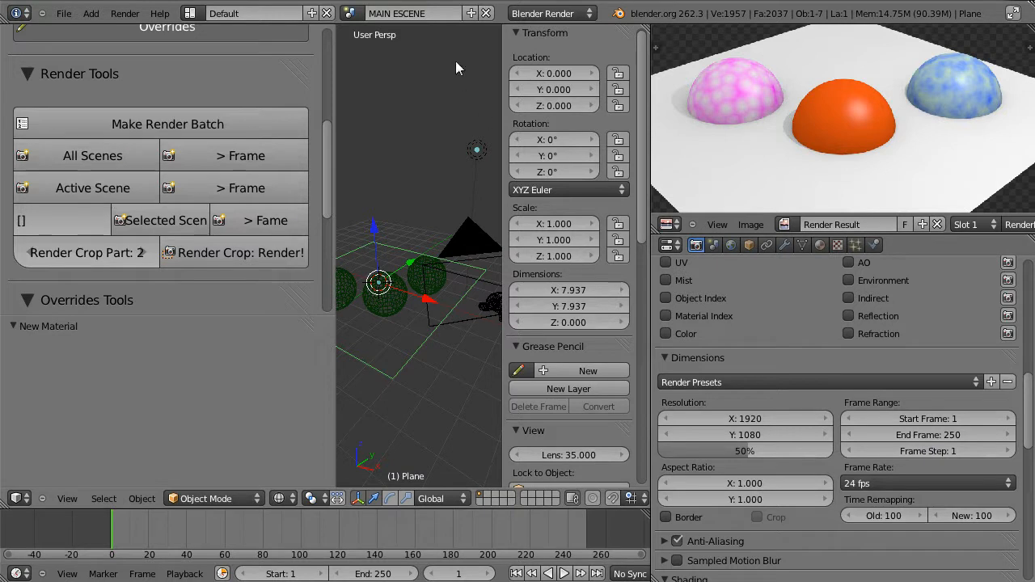
# Render only the current frame of all scenes with Render Tools.
pyautogui.click(353, 13)
pyautogui.moveTo(736, 105); pyautogui.dragTo(757, 99, button='middle')
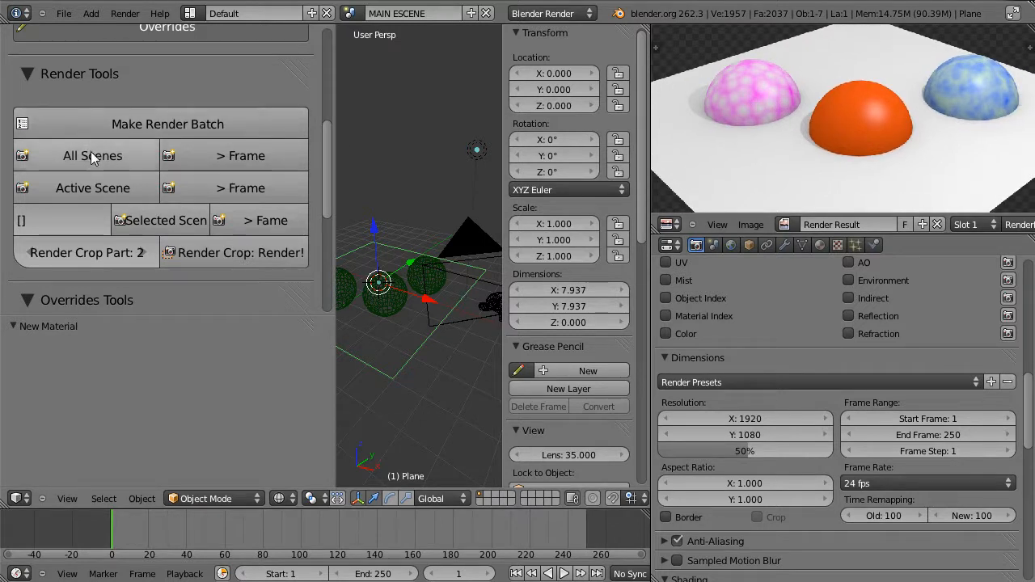
pyautogui.click(231, 157)
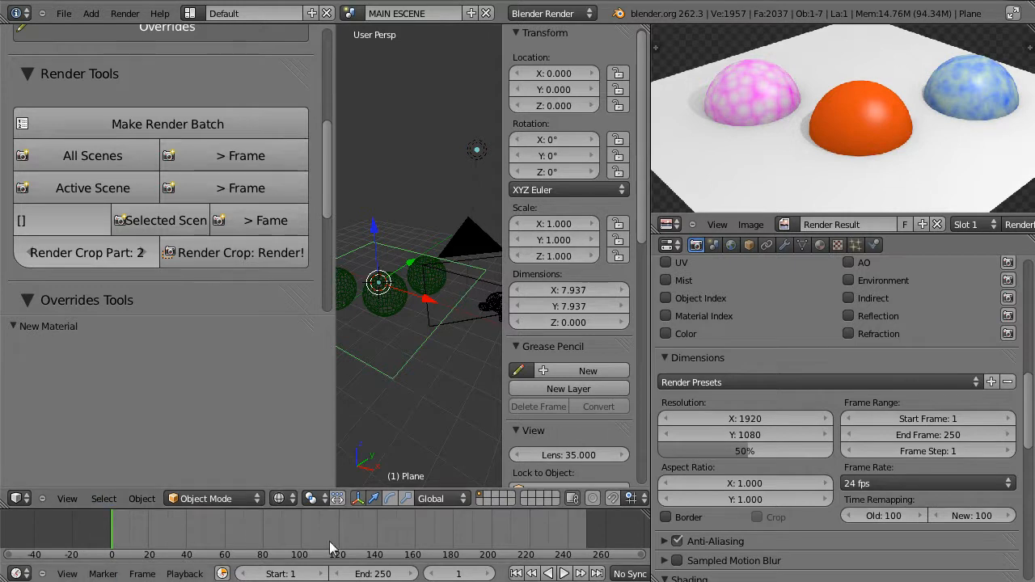
# Move the timeline's current frame to 2 and check the list of scenes.
pyautogui.moveTo(130, 543)
pyautogui.mouseDown()
pyautogui.moveTo(142, 544)
pyautogui.moveTo(111, 545)
pyautogui.mouseUp()
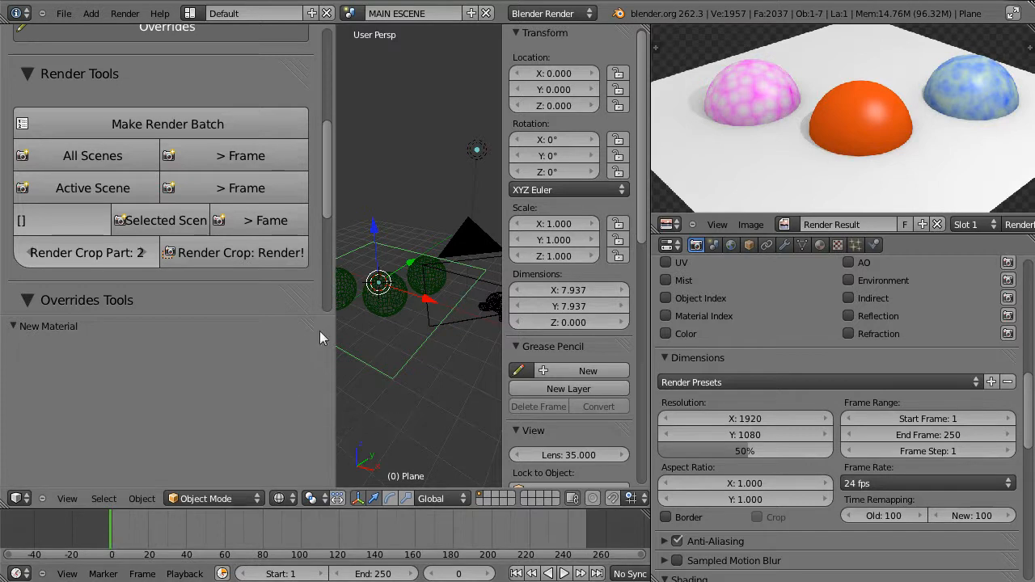
pyautogui.click(112, 529)
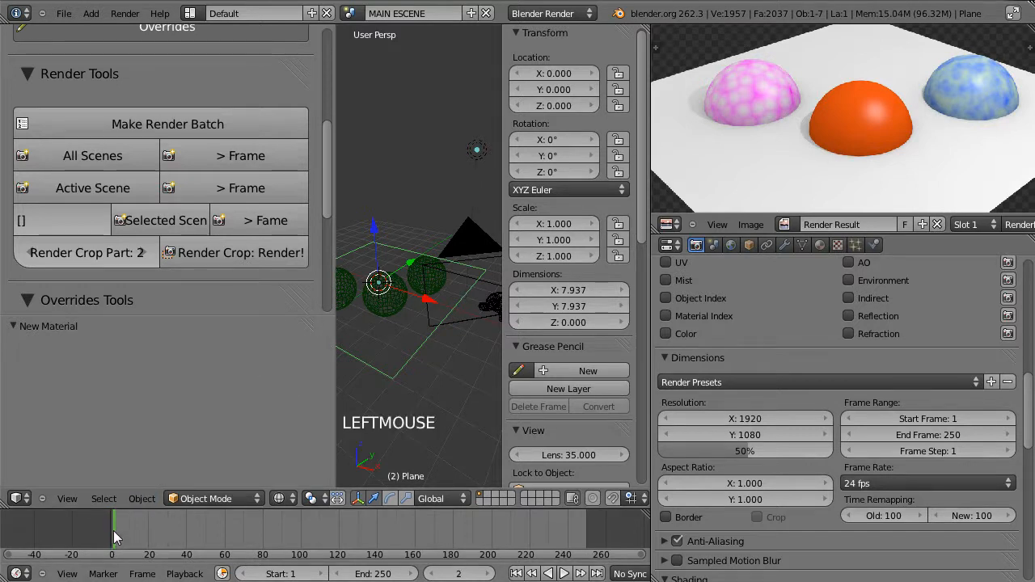
pyautogui.click(350, 13)
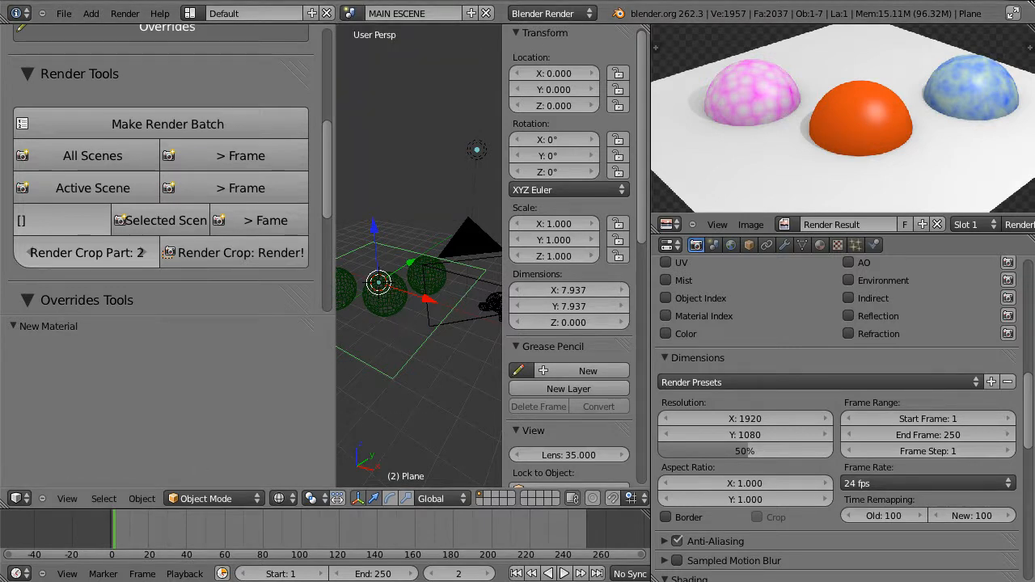
# Open the output folder path in the render settings for editing to inspect it.
pyautogui.moveTo(836, 414); pyautogui.dragTo(815, 316, button='middle')
pyautogui.moveTo(804, 455); pyautogui.dragTo(796, 348, button='middle')
pyautogui.moveTo(779, 443); pyautogui.dragTo(781, 259, button='middle')
pyautogui.moveTo(782, 475); pyautogui.dragTo(795, 363, button='middle')
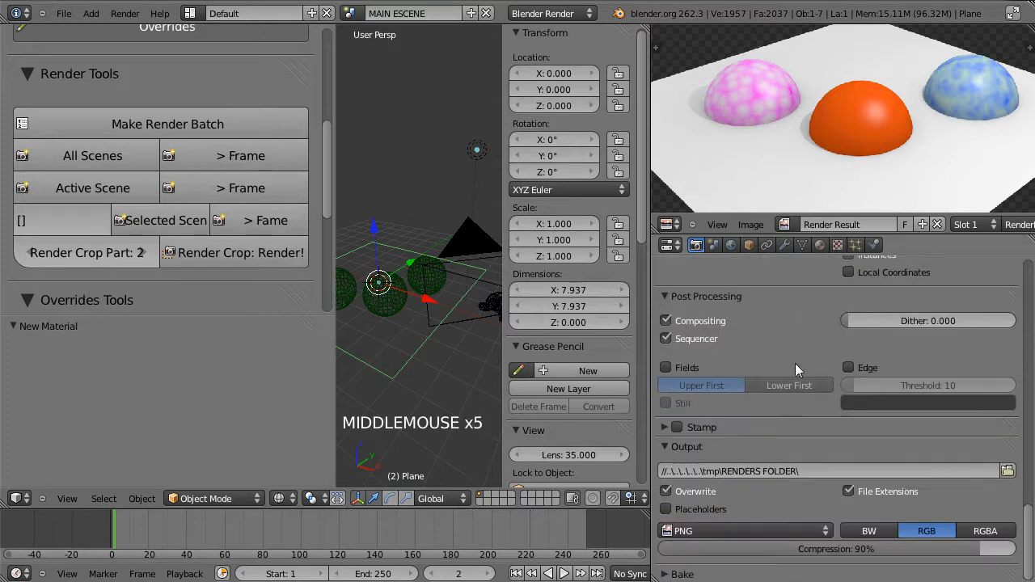
pyautogui.click(833, 470)
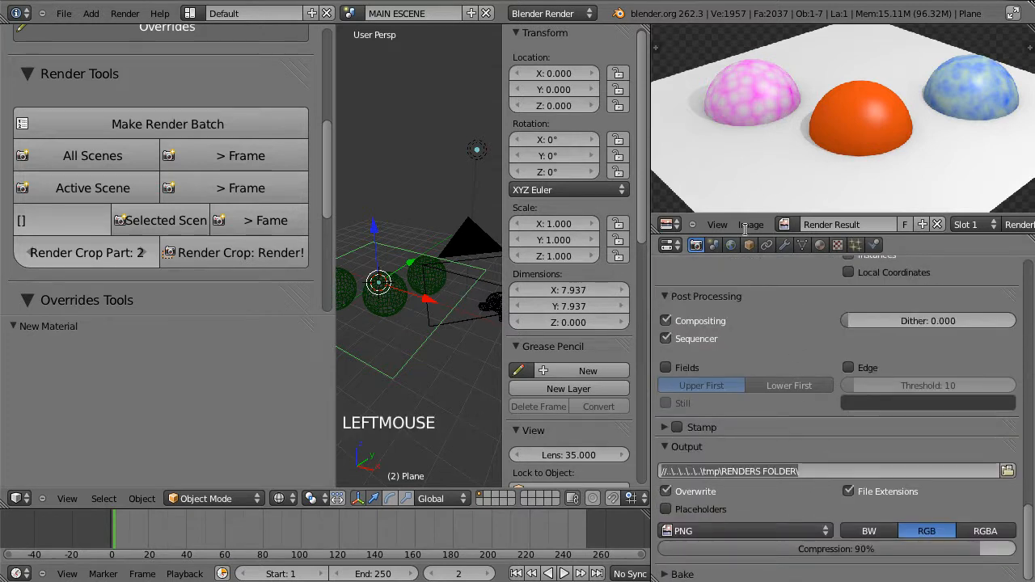
# Switch to the file explorer, open RENDERS FOLDER and widen its Name column.
pyautogui.hotkey('alt', 'Tab')
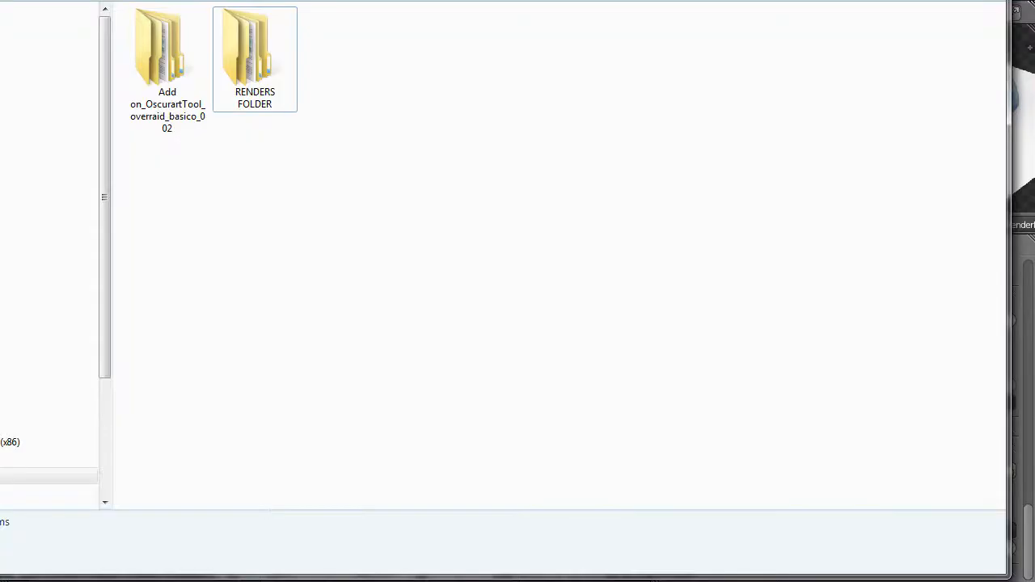
pyautogui.doubleClick(249, 61)
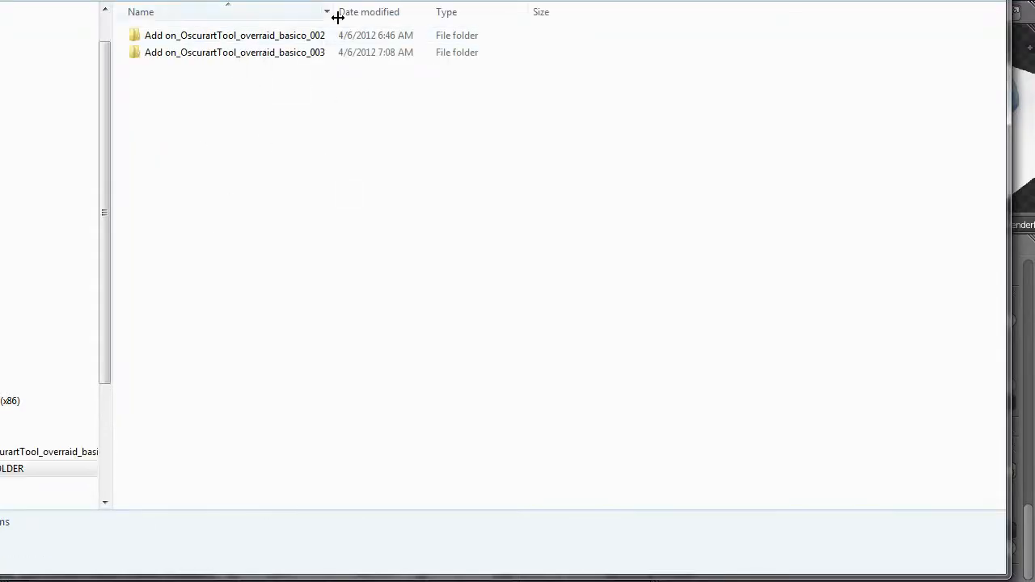
pyautogui.moveTo(335, 14); pyautogui.dragTo(410, 14)
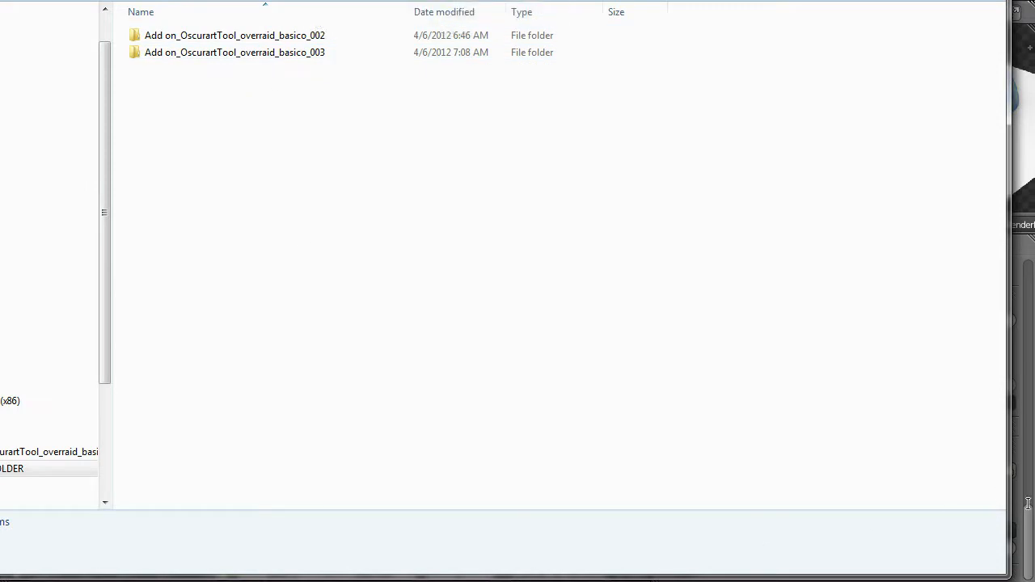
# Switch back to Blender and check the blend file's name in the Save As browser, without saving.
pyautogui.hotkey('alt', 'Tab')
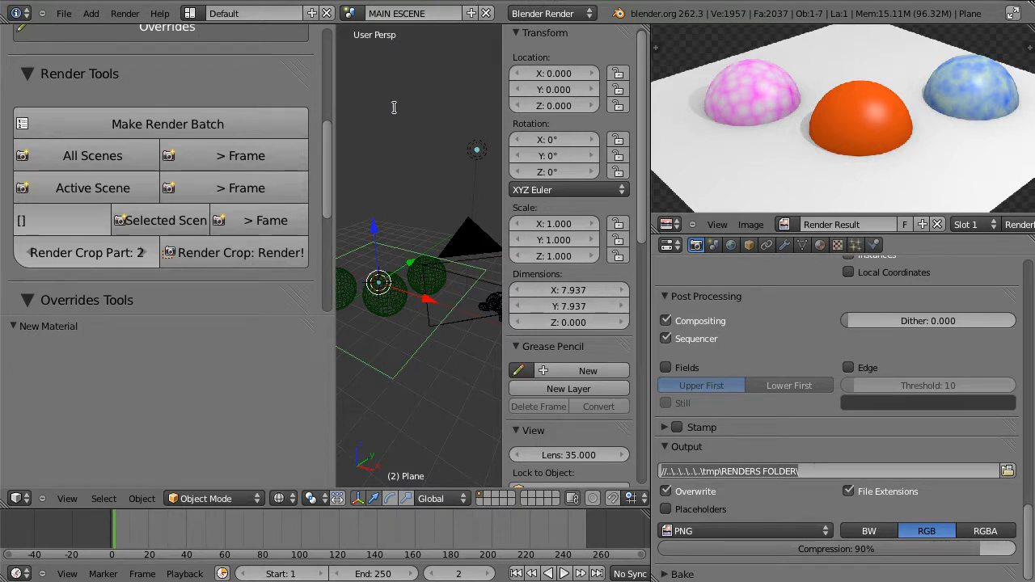
pyautogui.hotkey('ctrl', 'shift', 's')
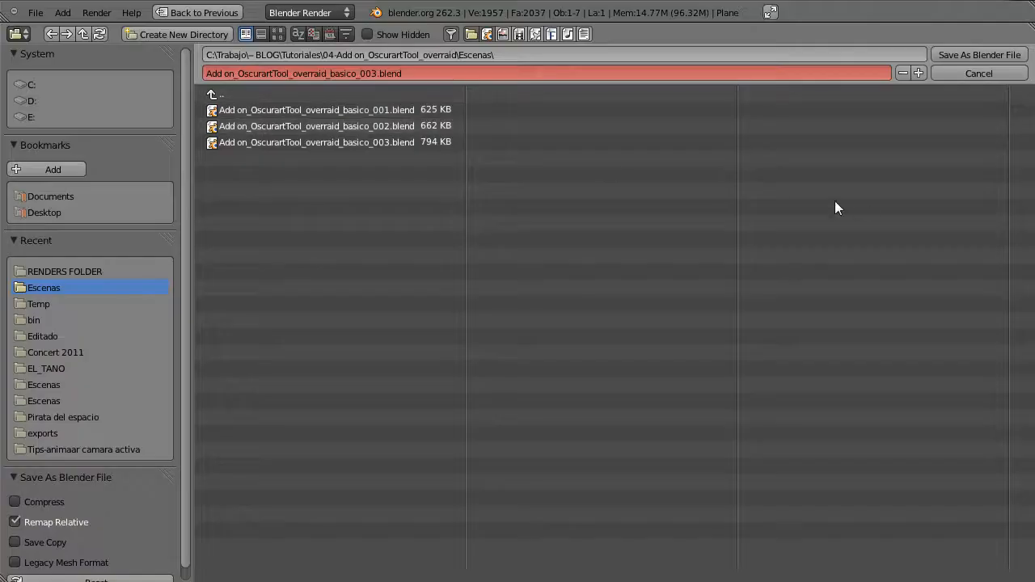
pyautogui.click(918, 73)
pyautogui.press('Escape')
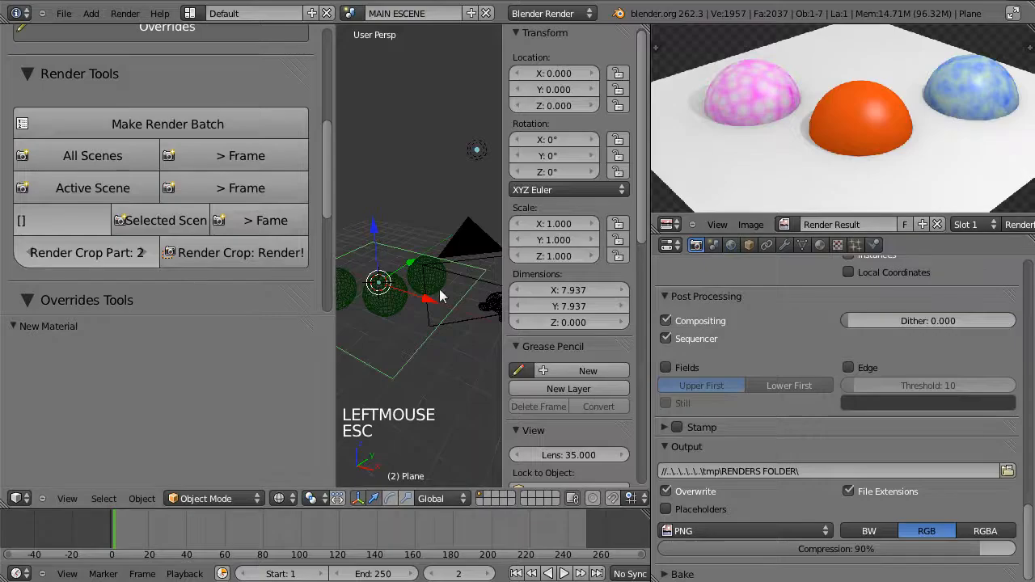
# In the file explorer, open the Add on_OscurartTool_overraid_basico_003 folder, review its scene subfolders and open AO_A.
pyautogui.hotkey('alt', 'Tab')
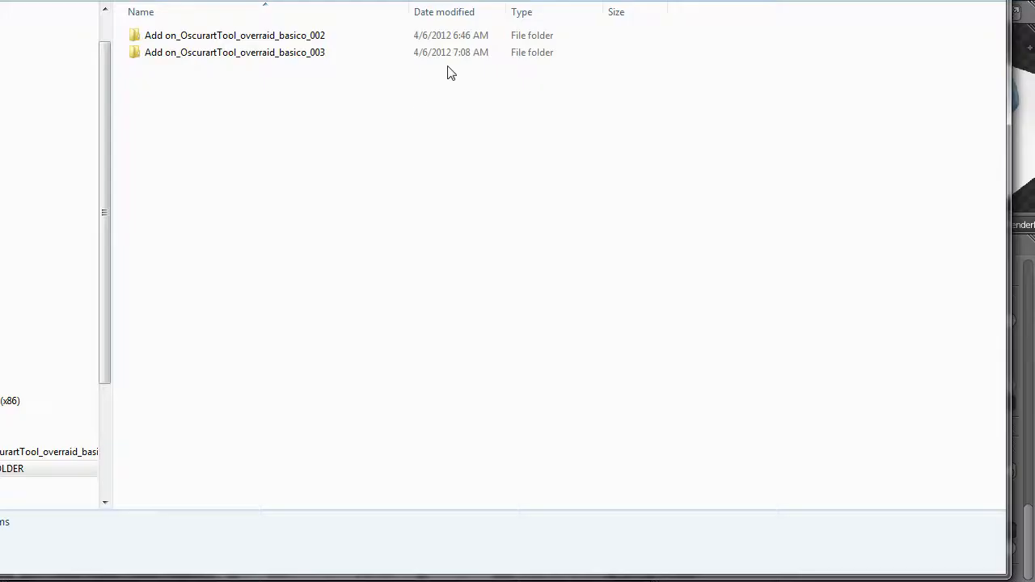
pyautogui.doubleClick(296, 53)
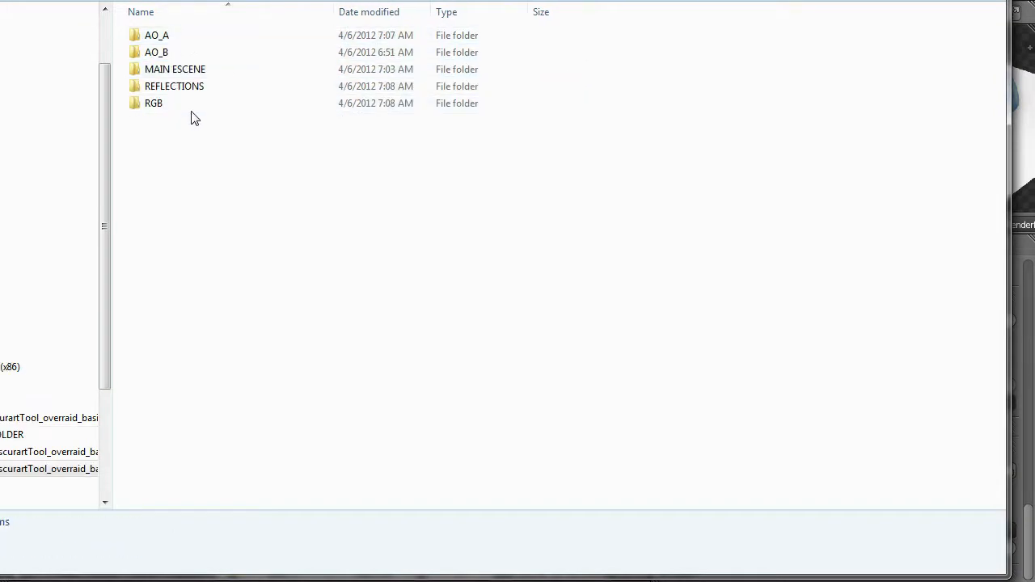
pyautogui.click(194, 40)
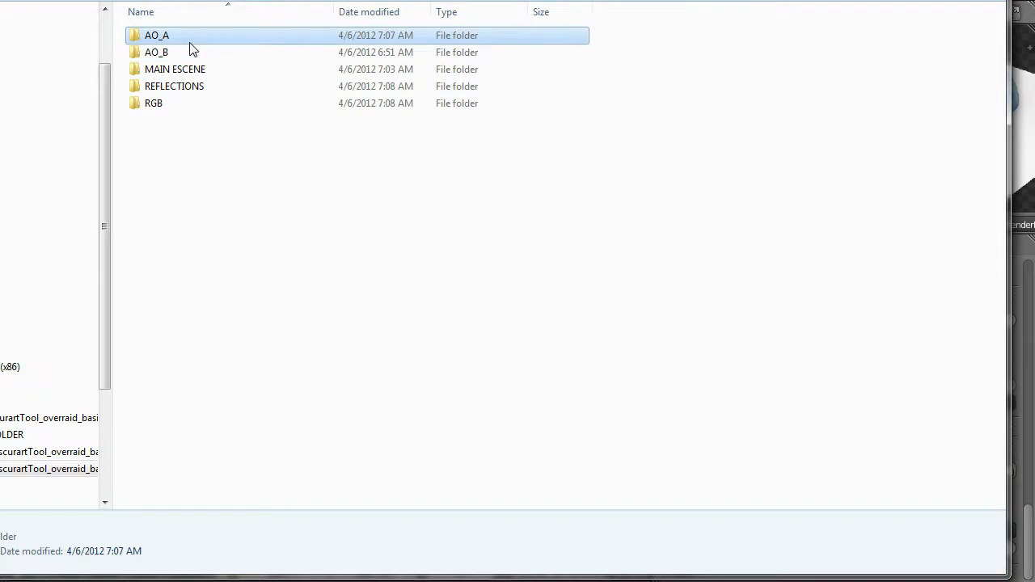
pyautogui.click(193, 51)
pyautogui.click(202, 38)
pyautogui.click(203, 70)
pyautogui.click(196, 87)
pyautogui.click(197, 103)
pyautogui.doubleClick(208, 38)
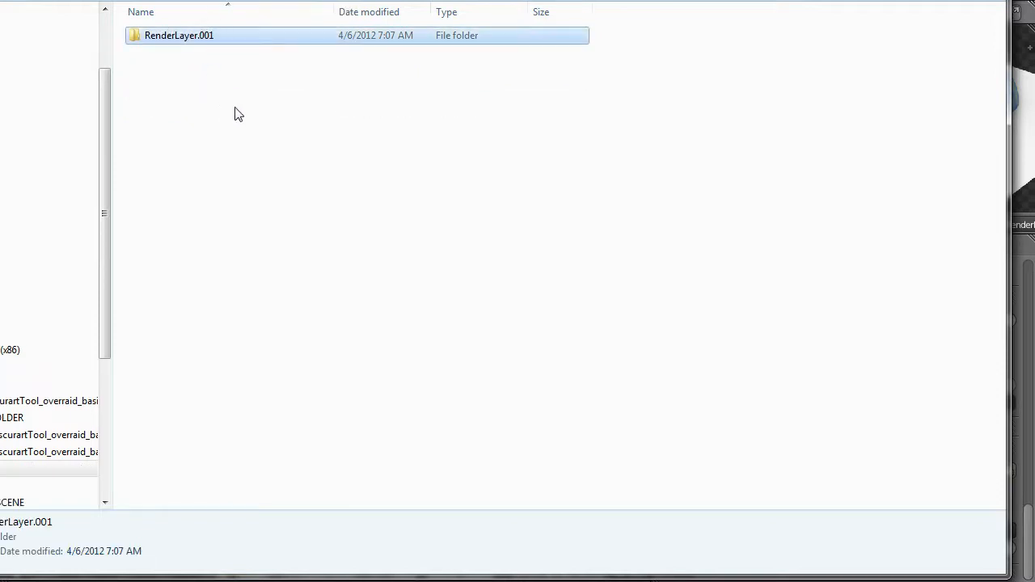
# Switch to Blender to compare the render layer's name with the rendered subfolder, and return to the file explorer.
pyautogui.click(1030, 270)
pyautogui.moveTo(914, 305); pyautogui.dragTo(843, 491, button='middle')
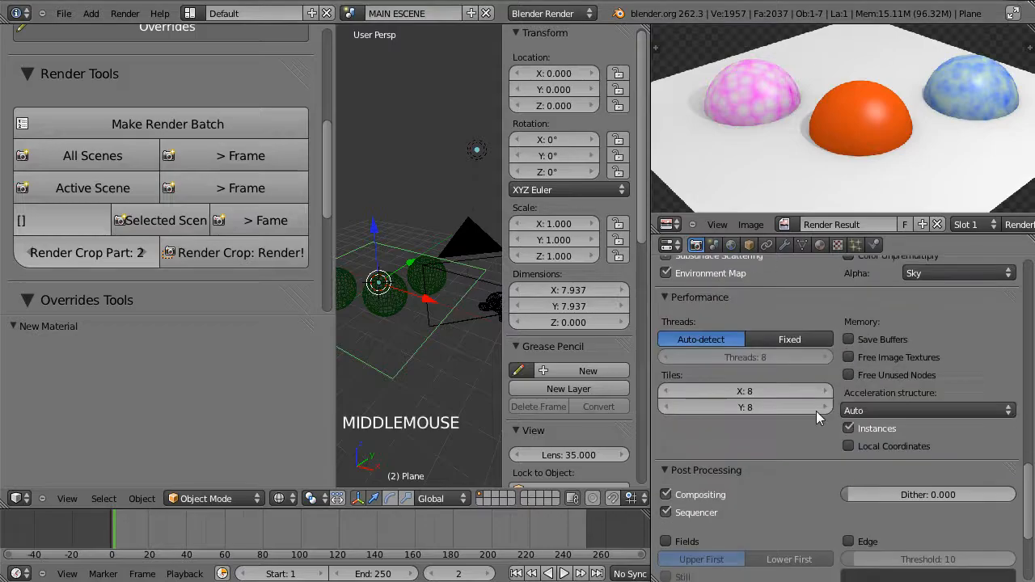
pyautogui.moveTo(817, 303); pyautogui.dragTo(776, 486, button='middle')
pyautogui.click(693, 246)
pyautogui.moveTo(731, 291); pyautogui.dragTo(752, 485, button='middle')
pyautogui.moveTo(751, 283); pyautogui.dragTo(753, 508, button='middle')
pyautogui.moveTo(751, 267); pyautogui.dragTo(752, 439, button='middle')
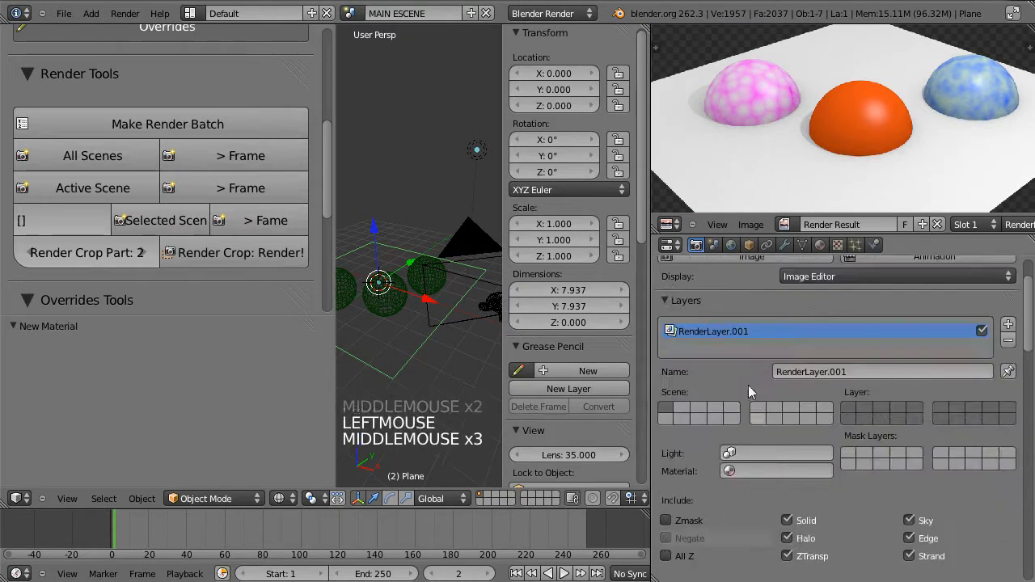
pyautogui.click(647, 1)
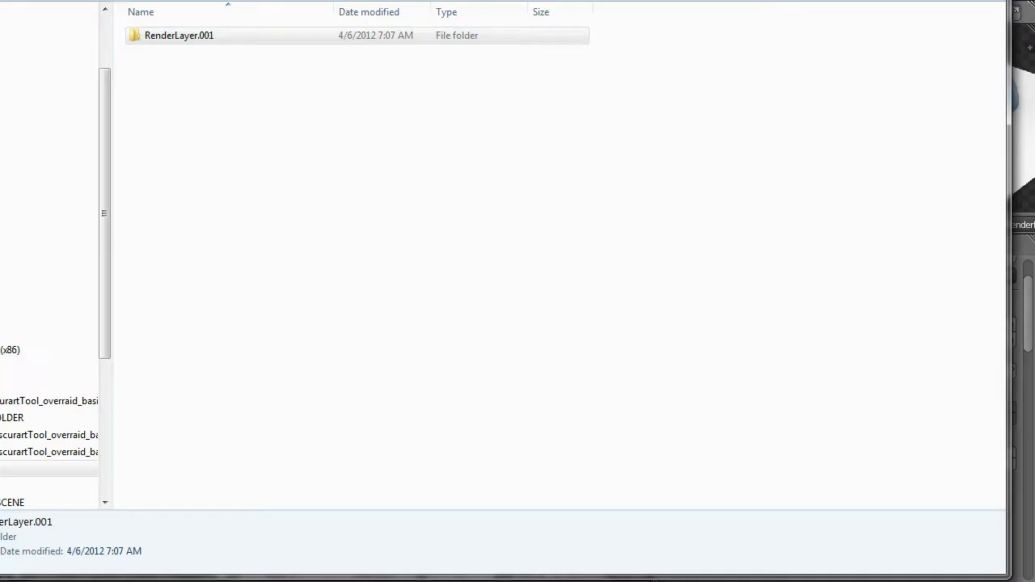
# Open AO_A's RenderLayer.001 subfolder, widen the folder tree and inspect the rendered PNG's name against its folder path.
pyautogui.doubleClick(237, 38)
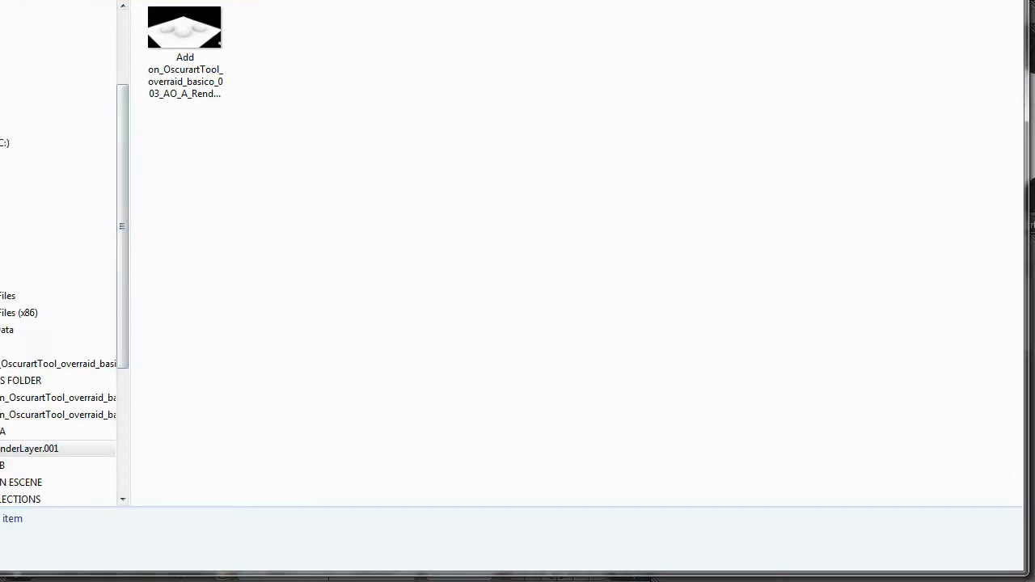
pyautogui.moveTo(109, 250); pyautogui.dragTo(129, 290)
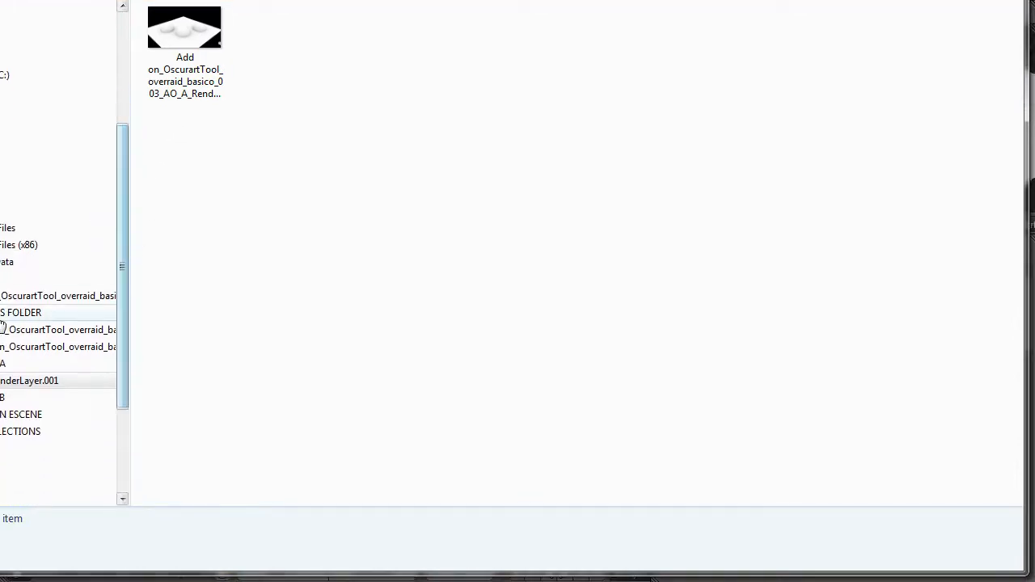
pyautogui.click(180, 63)
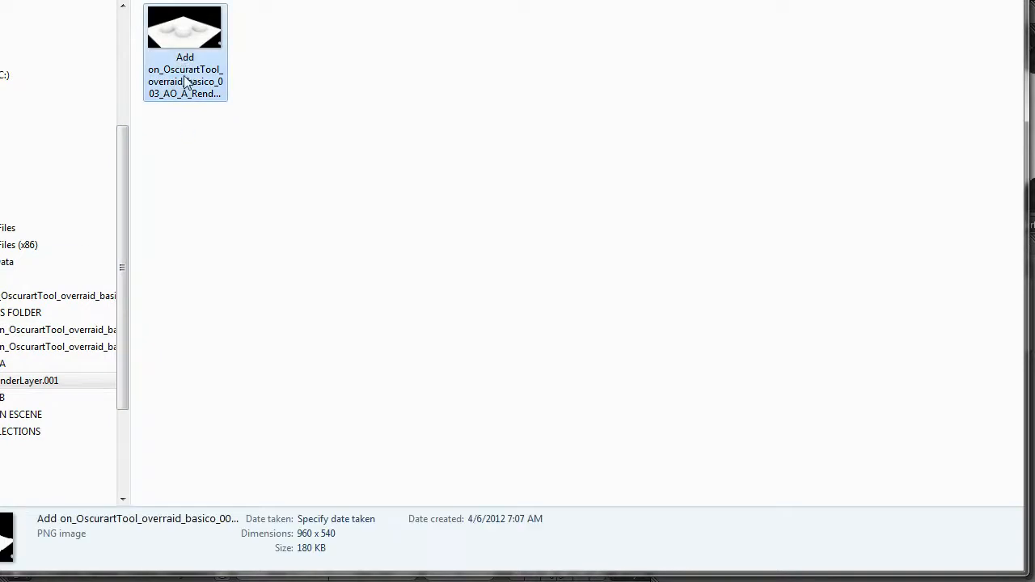
pyautogui.moveTo(123, 170); pyautogui.dragTo(113, 192)
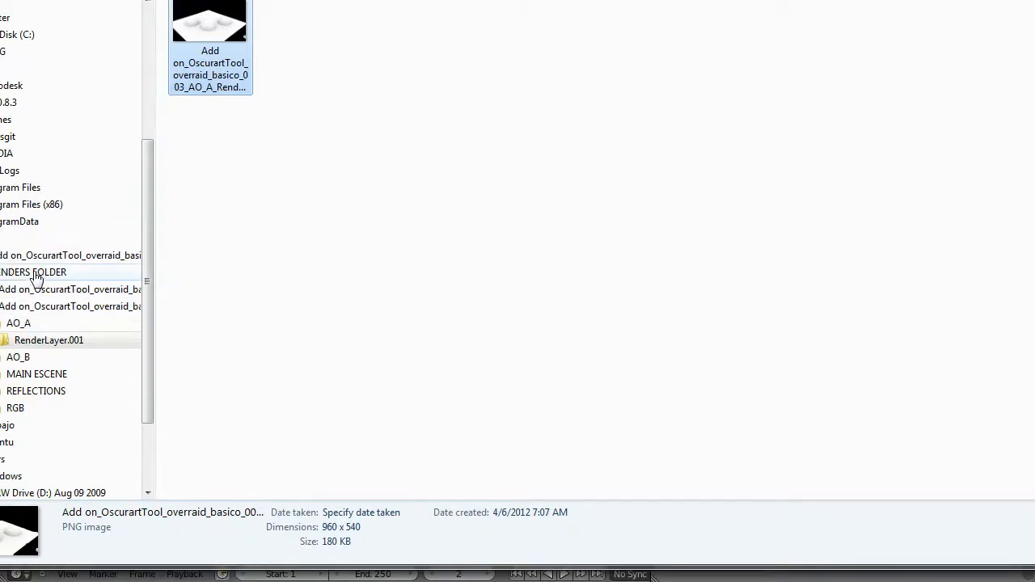
pyautogui.moveTo(155, 312); pyautogui.dragTo(243, 312)
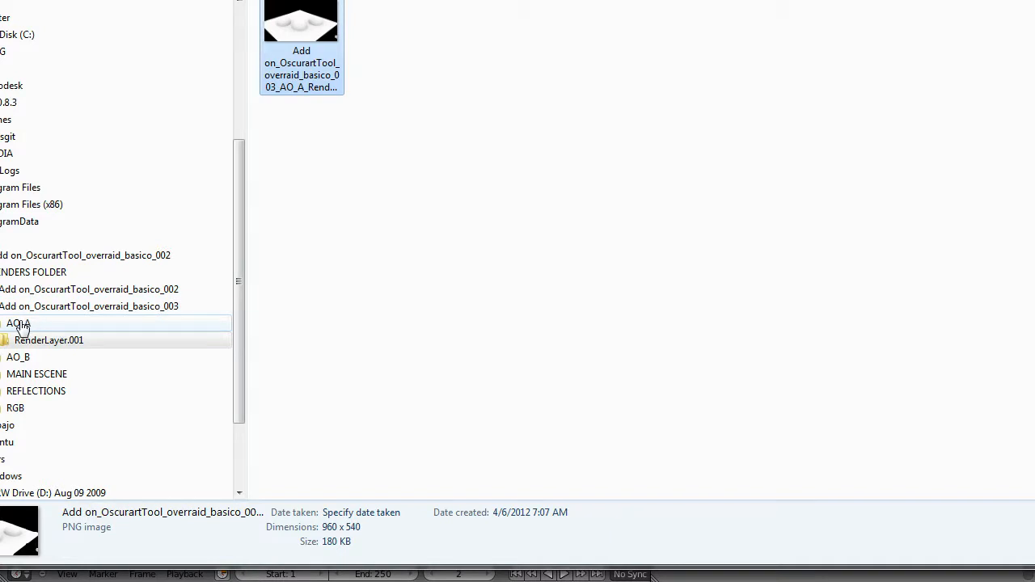
pyautogui.click(38, 340)
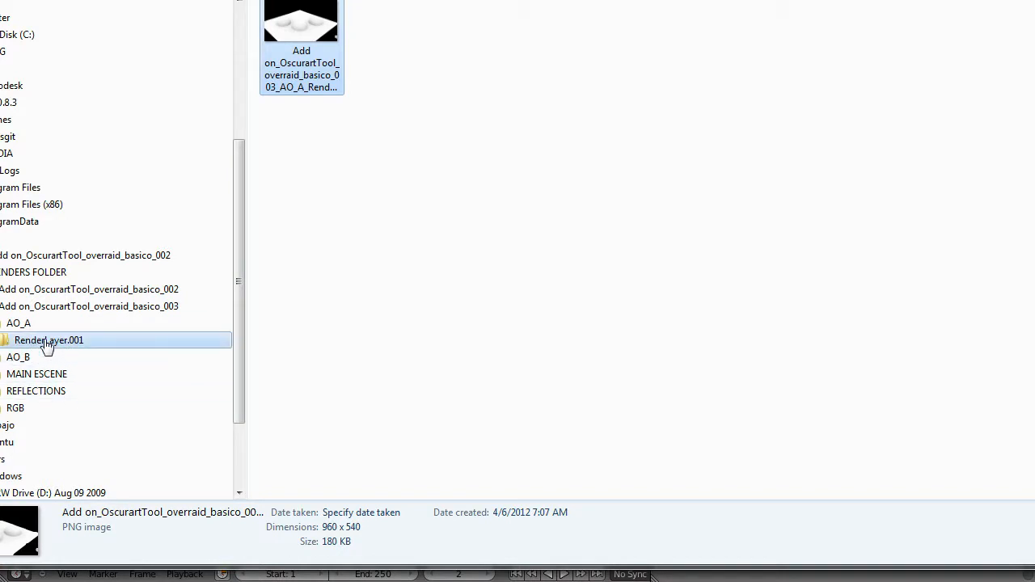
pyautogui.click(57, 344)
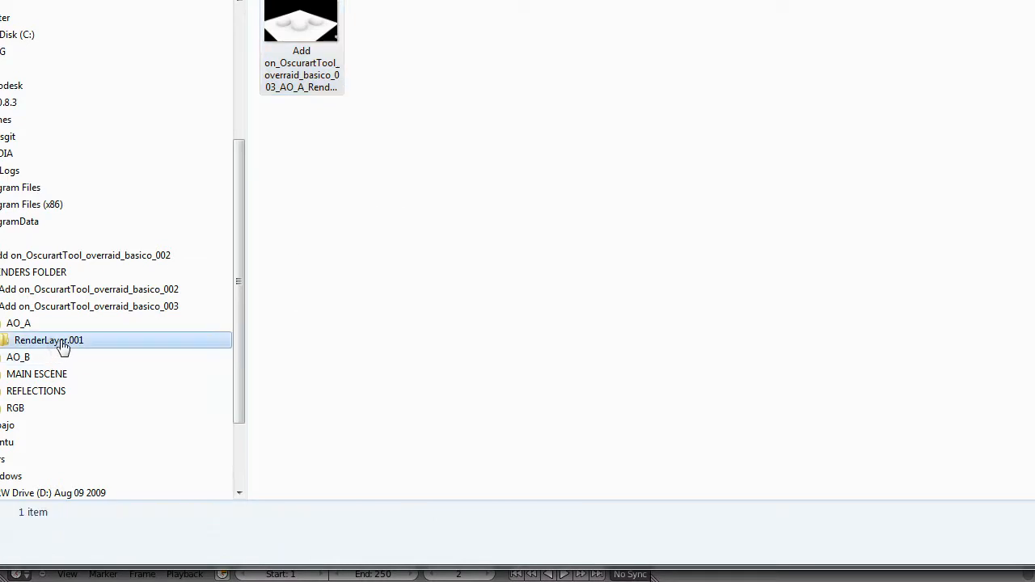
pyautogui.click(323, 36)
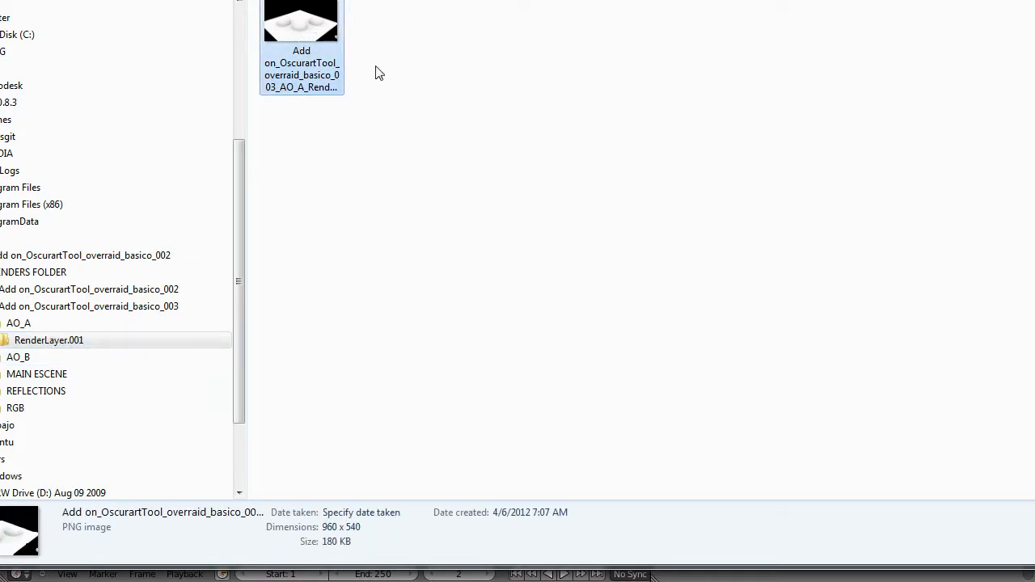
# Browse the AO_B, MAIN ESCENE and RGB scene folders, and switch to a Blender window.
pyautogui.click(21, 359)
pyautogui.click(20, 376)
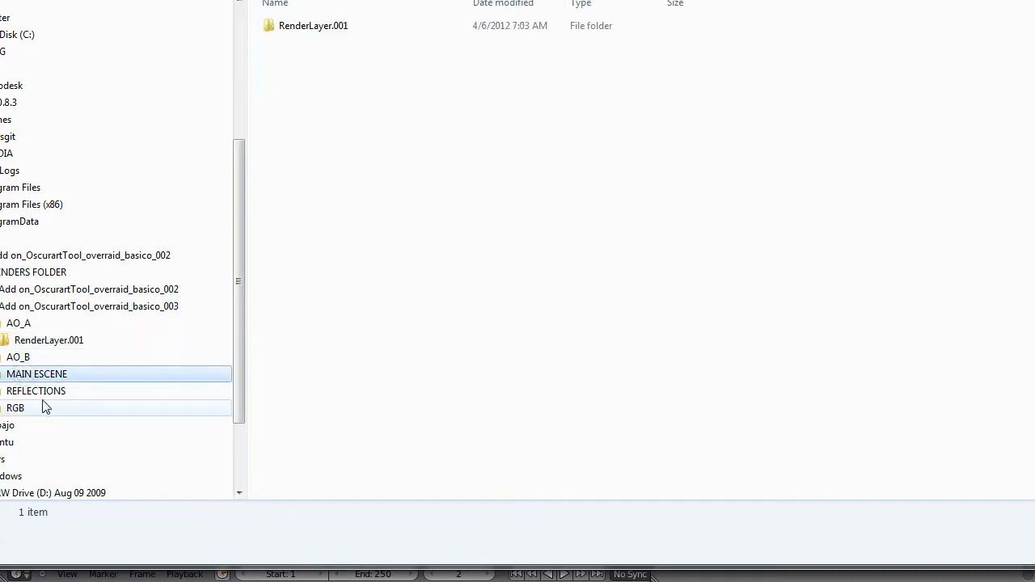
pyautogui.click(36, 407)
pyautogui.click(697, 574)
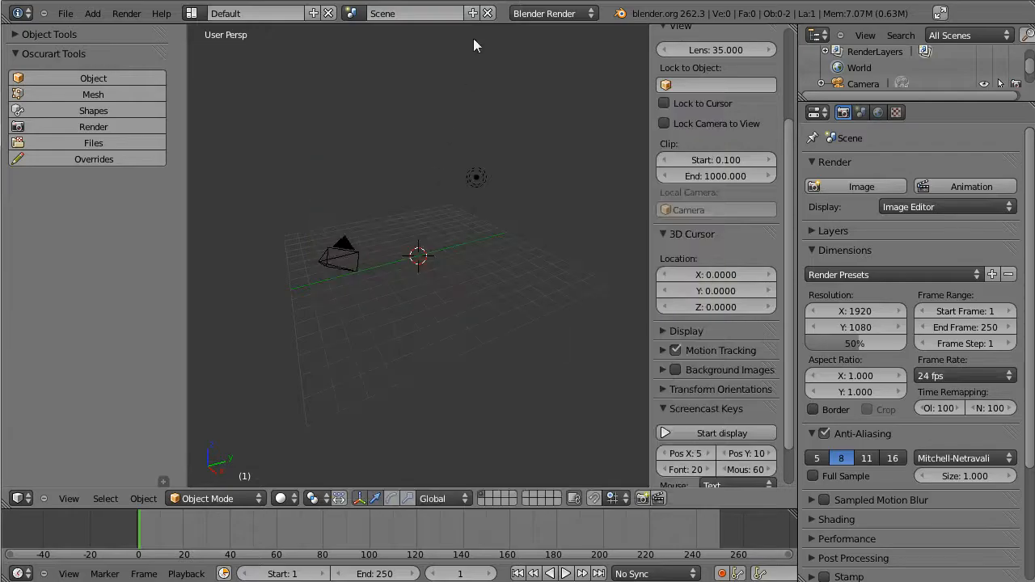
# Change the 3D view into a compositing node editor, enable Use Nodes and spread the Render Layers and Composite nodes apart.
pyautogui.hotkey('shift', 'F3')
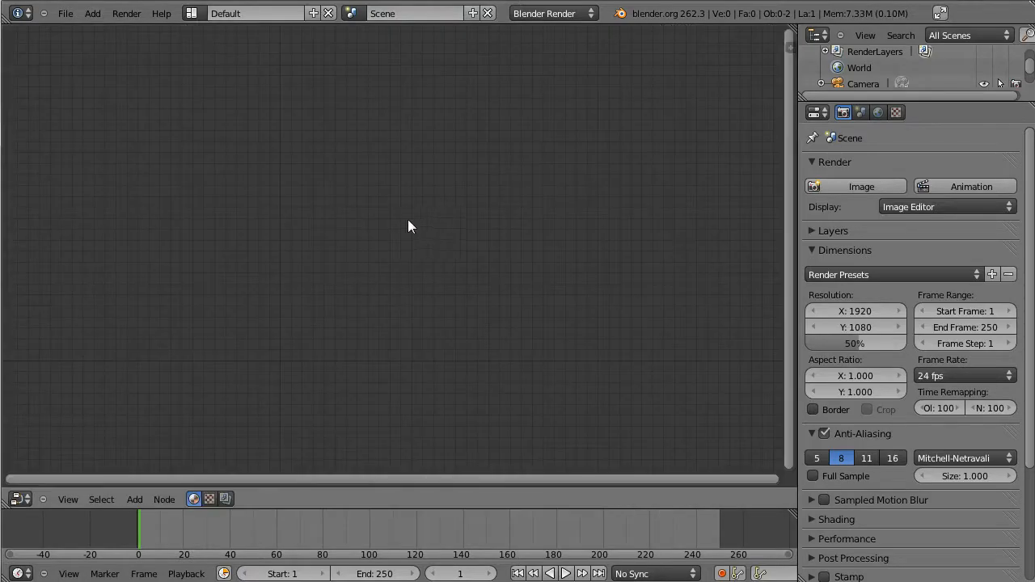
pyautogui.click(227, 499)
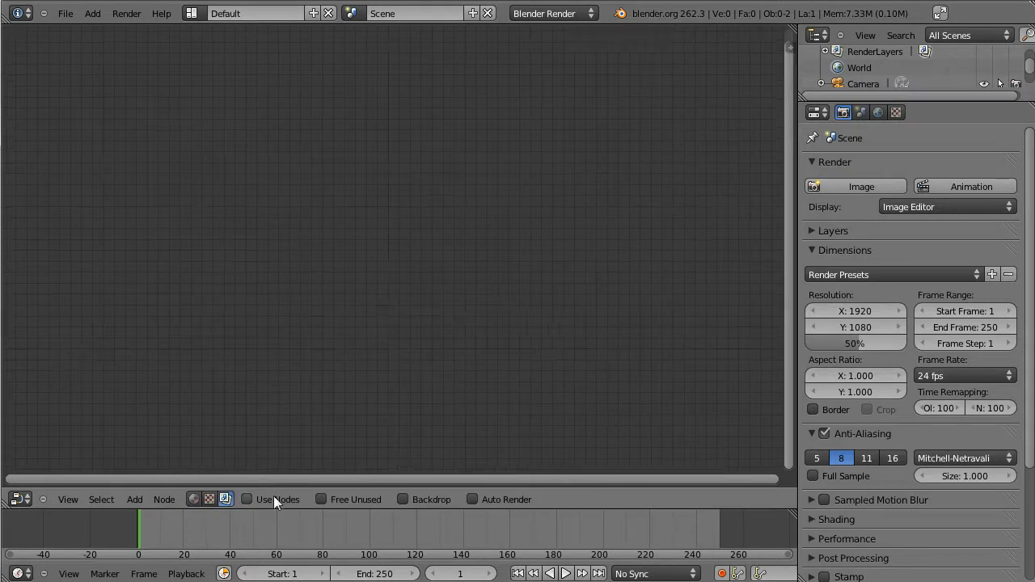
pyautogui.click(262, 498)
pyautogui.press('g')
pyautogui.moveTo(398, 181); pyautogui.dragTo(105, 138)
pyautogui.moveTo(246, 143); pyautogui.dragTo(572, 142)
pyautogui.moveTo(139, 160); pyautogui.dragTo(132, 120)
# Add an Image input node below the Render Layers node and delete the Render Layers and Composite nodes.
pyautogui.hotkey('shift', 'a')
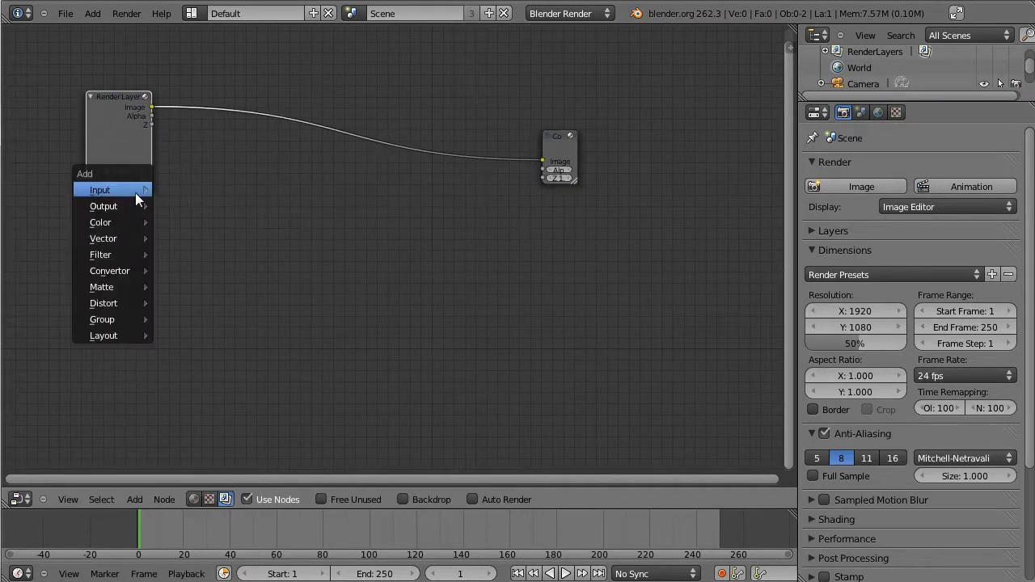
pyautogui.moveTo(135, 194)
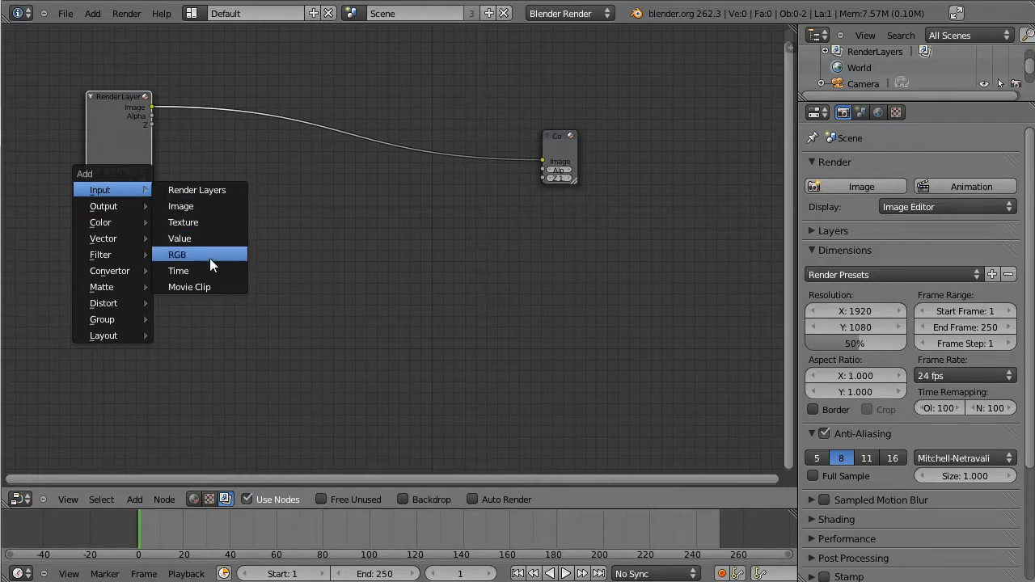
pyautogui.click(203, 207)
pyautogui.click(129, 212)
pyautogui.moveTo(112, 122); pyautogui.dragTo(145, 101)
pyautogui.press('x')
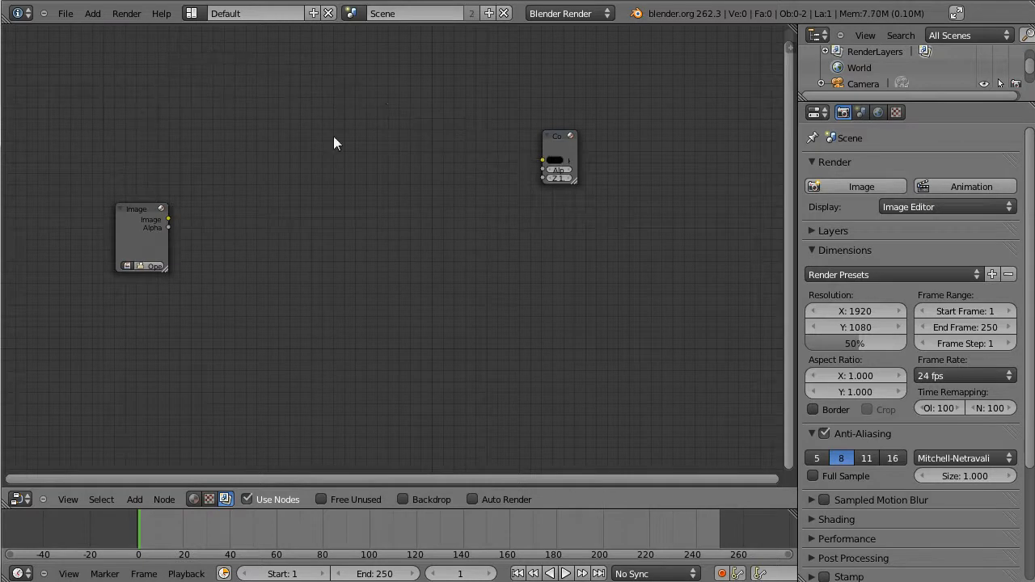
pyautogui.press('x')
# Load the RGB scene's PNG into the Image node from C:\tmp\RENDERS FOLDER\Add on_OscurartTool_overraid_basico_003\RGB\RenderLayer.001.
pyautogui.moveTo(148, 224); pyautogui.dragTo(123, 148)
pyautogui.click(118, 196)
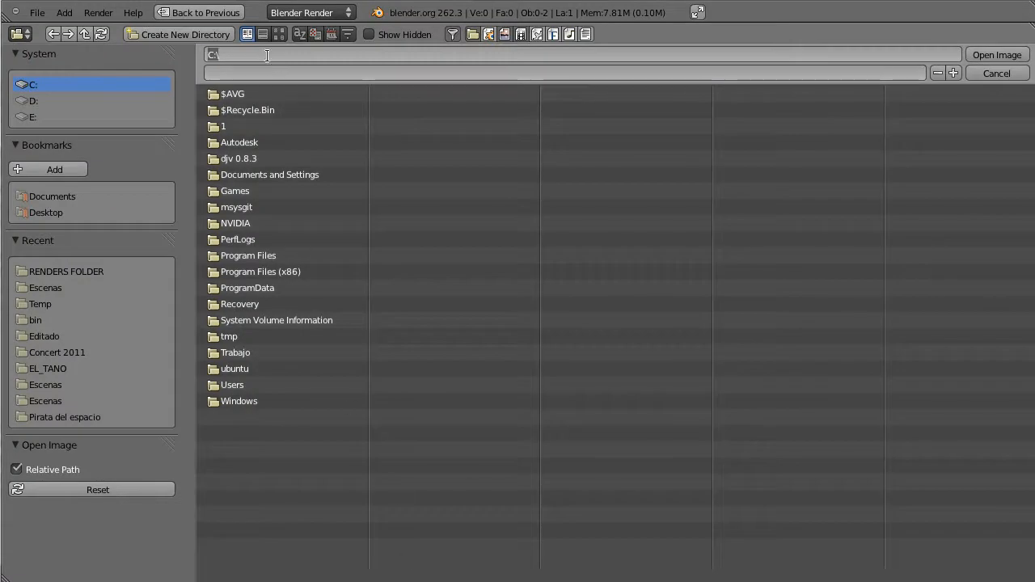
pyautogui.click(262, 50)
pyautogui.write('C:\\tmp\\RENDERS FOLDER\\Add on_OscurartTool_overraid_basico_003\\RGB')
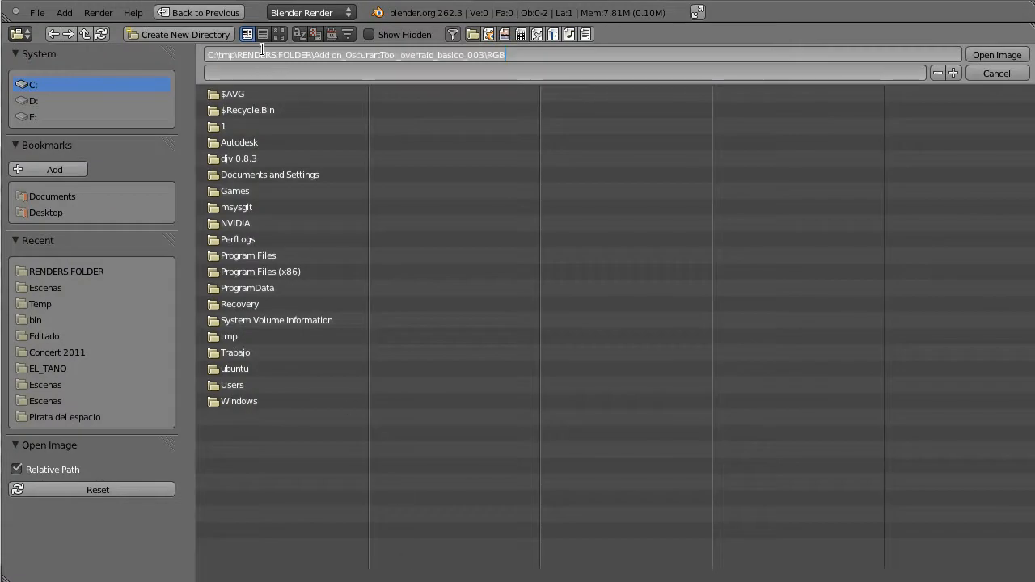
pyautogui.press('Return')
pyautogui.click(243, 110)
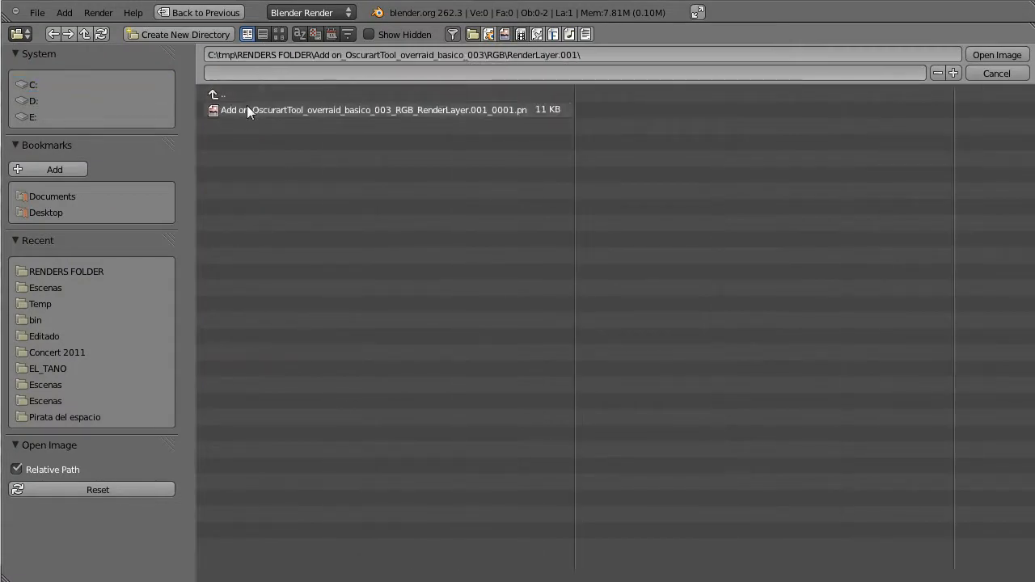
pyautogui.click(248, 108)
pyautogui.click(986, 55)
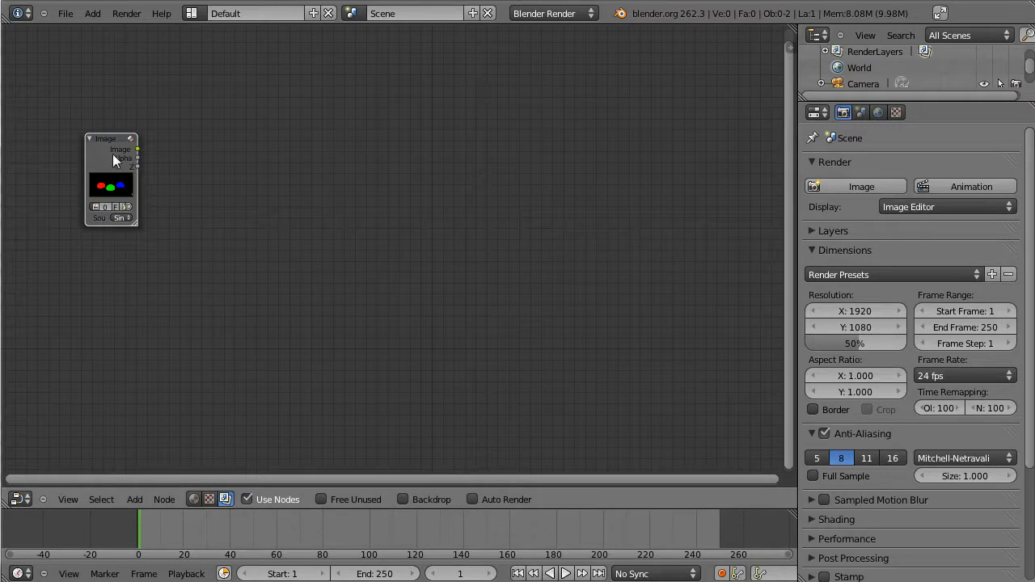
# Duplicate the RGB Image node, place the copy below the original and widen it.
pyautogui.moveTo(115, 162); pyautogui.dragTo(115, 124)
pyautogui.hotkey('shift', 'd')
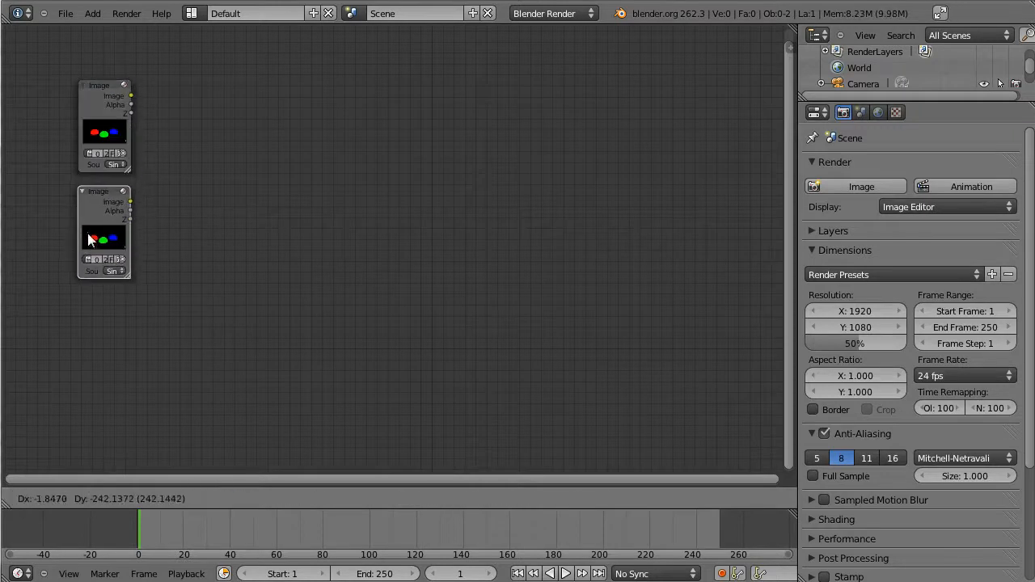
pyautogui.click(114, 272)
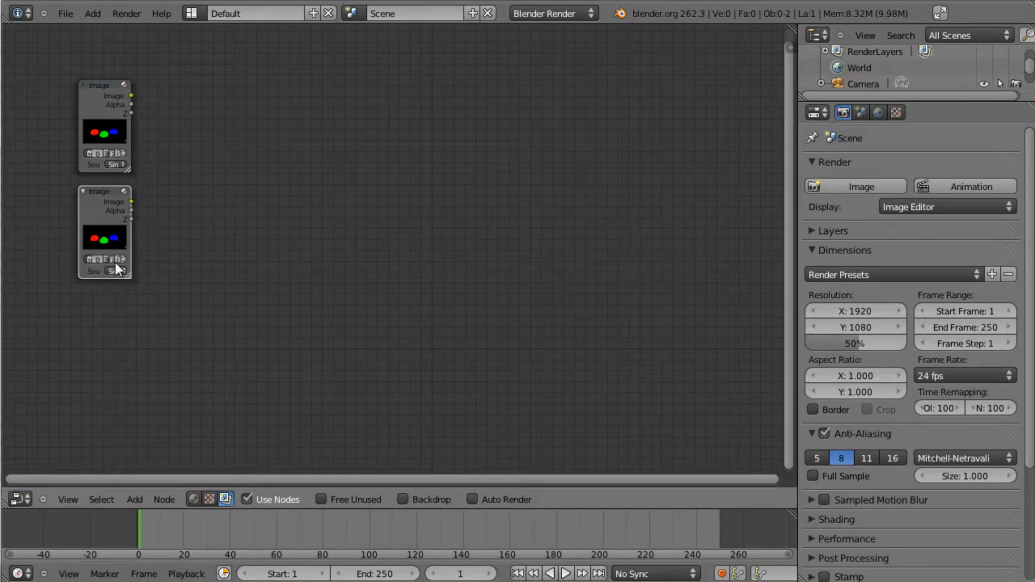
pyautogui.keyDown('ctrl'); pyautogui.moveTo(173, 265); pyautogui.dragTo(197, 243, button='middle'); pyautogui.keyUp('ctrl')
pyautogui.moveTo(105, 243); pyautogui.dragTo(381, 224, button='middle')
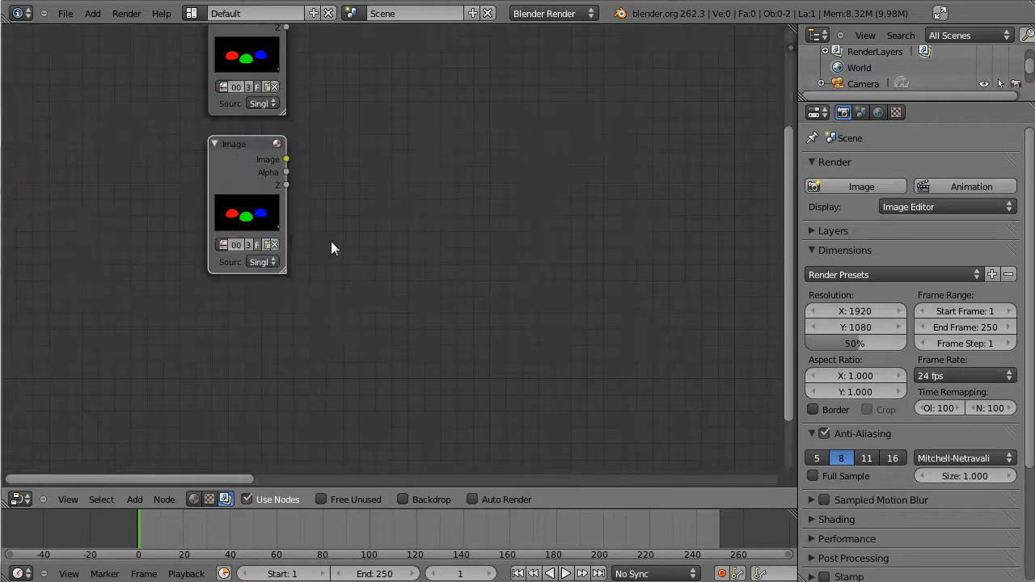
pyautogui.press('g')
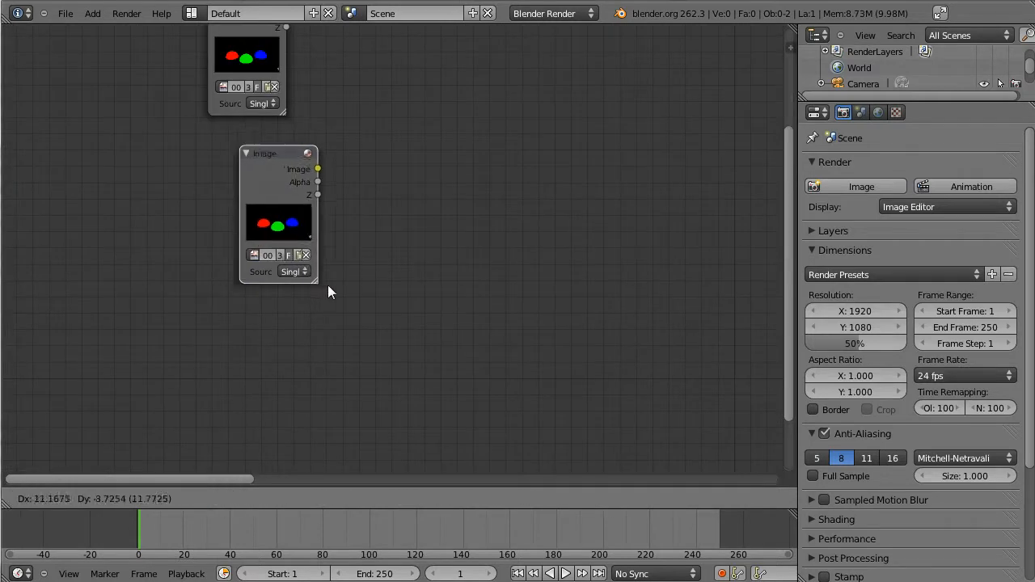
pyautogui.moveTo(329, 286); pyautogui.dragTo(378, 311)
# Replace the duplicated node's image with the render from the AO_A scene's RenderLayer.001 folder.
pyautogui.click(352, 289)
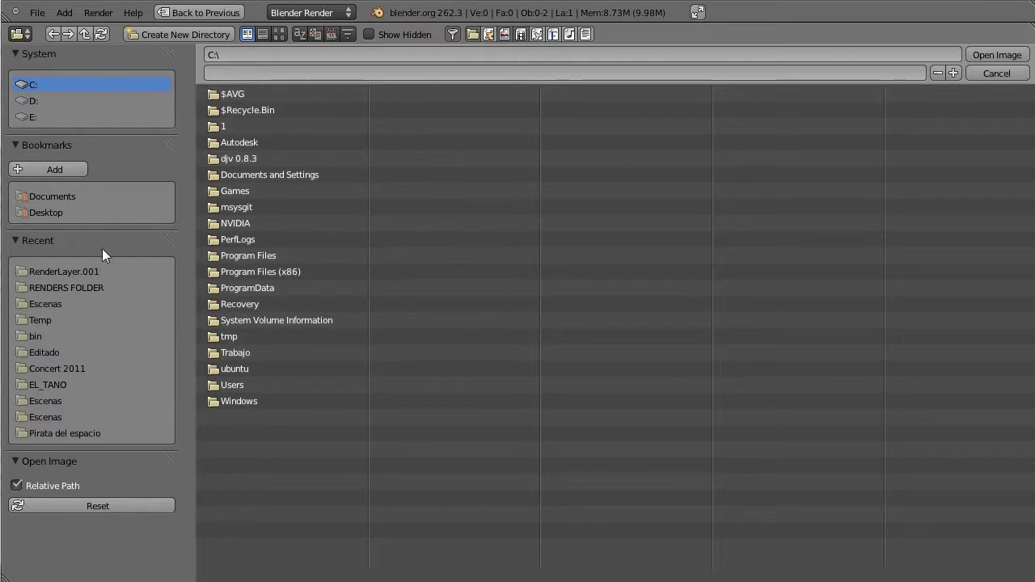
pyautogui.click(89, 273)
pyautogui.click(235, 93)
pyautogui.click(237, 95)
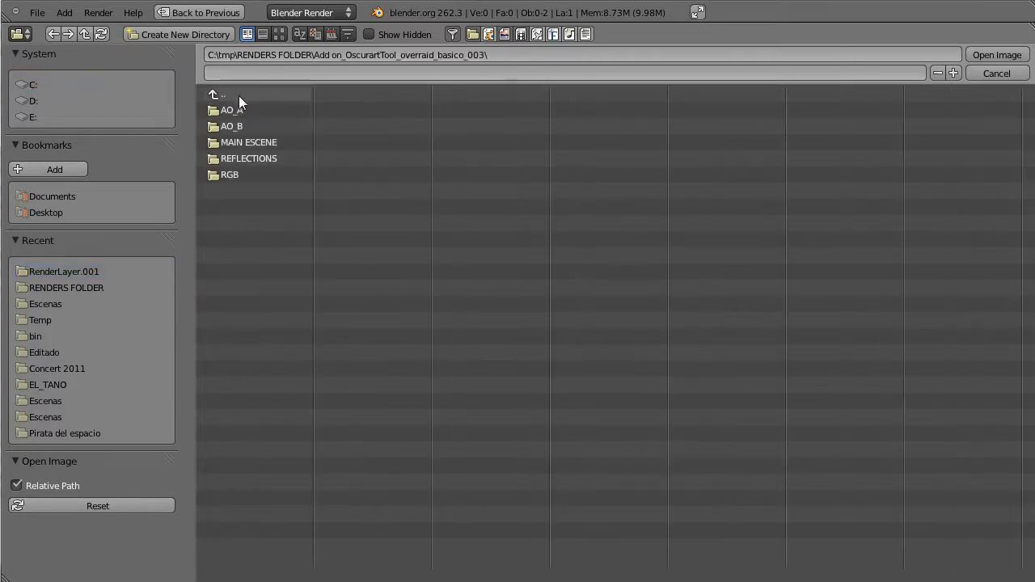
pyautogui.click(240, 108)
pyautogui.click(247, 108)
pyautogui.click(254, 111)
pyautogui.click(986, 54)
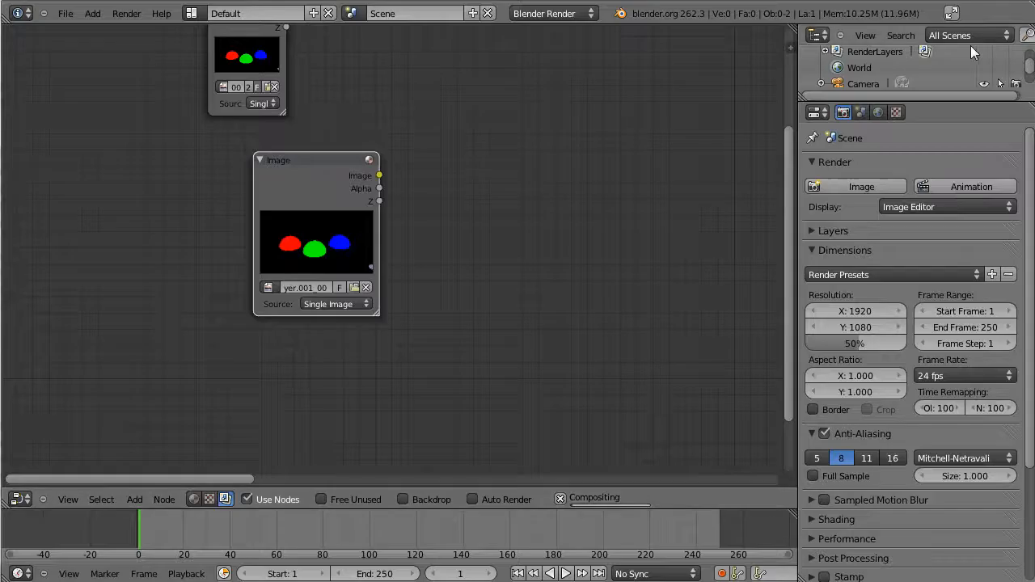
# Align the AO_A Image node under the RGB one and place a duplicate of it directly below.
pyautogui.moveTo(288, 160); pyautogui.dragTo(202, 157)
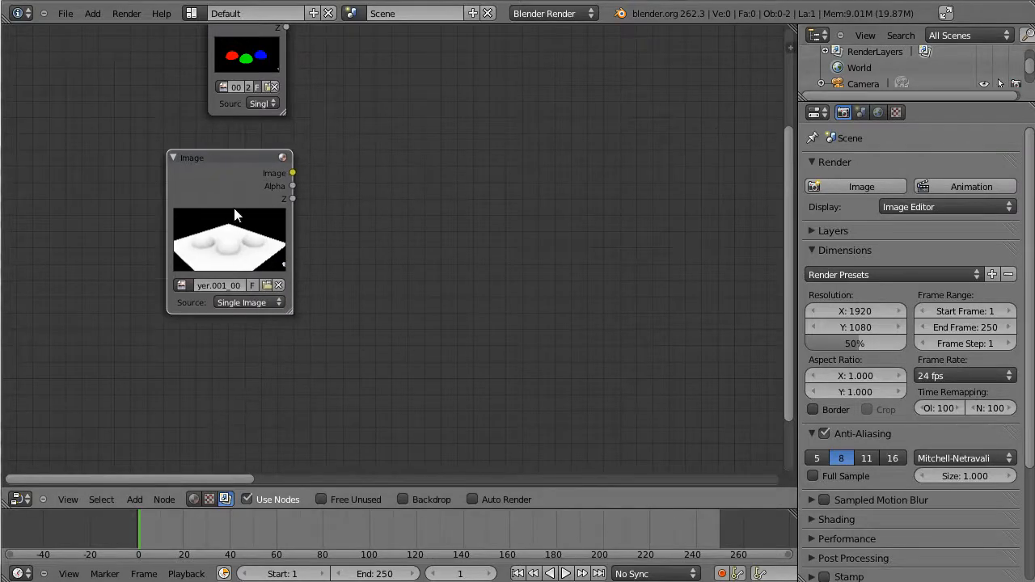
pyautogui.hotkey('shift', 'd')
pyautogui.click(229, 397)
pyautogui.moveTo(231, 334); pyautogui.dragTo(234, 194, button='middle')
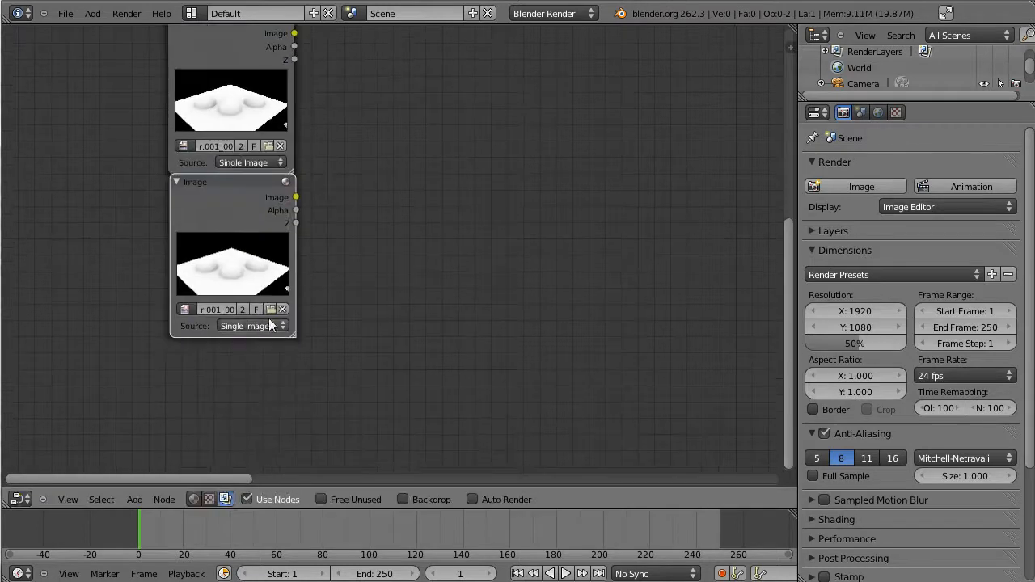
# Load the AO_B scene's RenderLayer.001 render into the newest Image node and adjust the node's position in the column.
pyautogui.click(266, 308)
pyautogui.click(86, 272)
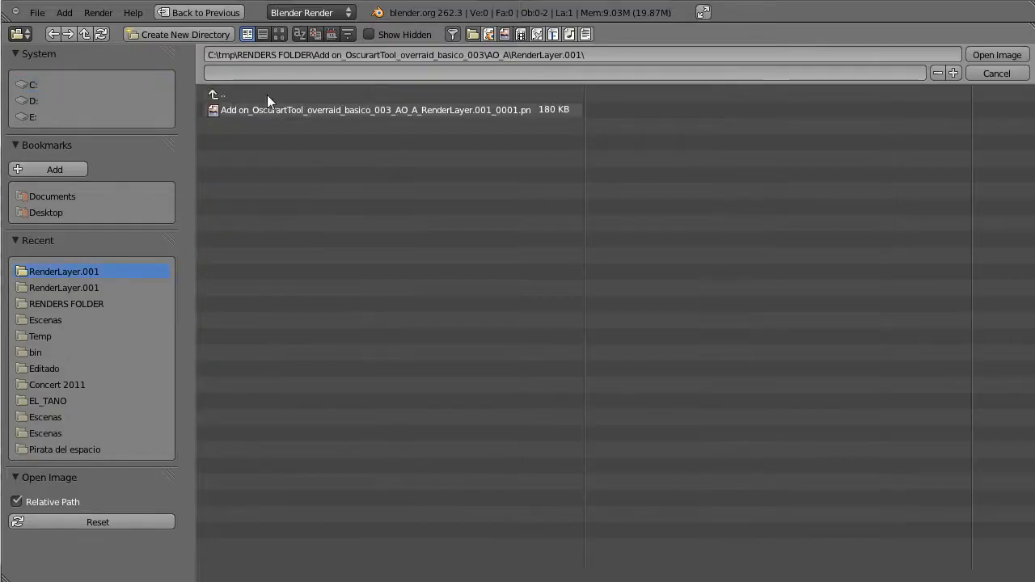
pyautogui.click(230, 90)
pyautogui.click(232, 91)
pyautogui.click(243, 127)
pyautogui.click(247, 110)
pyautogui.click(253, 110)
pyautogui.click(994, 55)
pyautogui.moveTo(261, 224); pyautogui.dragTo(234, 215)
# Duplicate the AO_B Image node and place the copy directly below it.
pyautogui.moveTo(222, 257); pyautogui.dragTo(244, 168, button='middle')
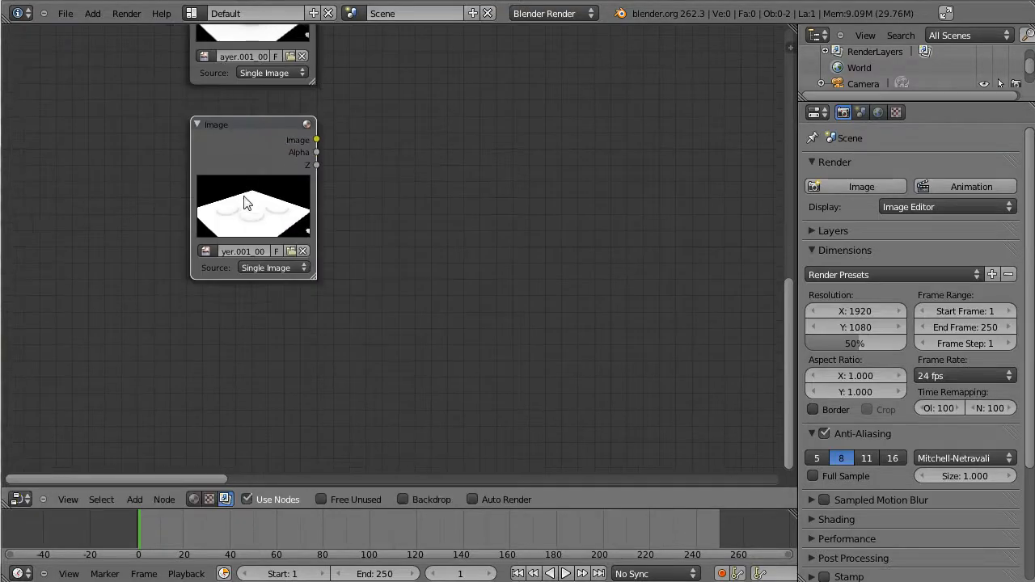
pyautogui.hotkey('shift', 'd')
pyautogui.click(254, 306)
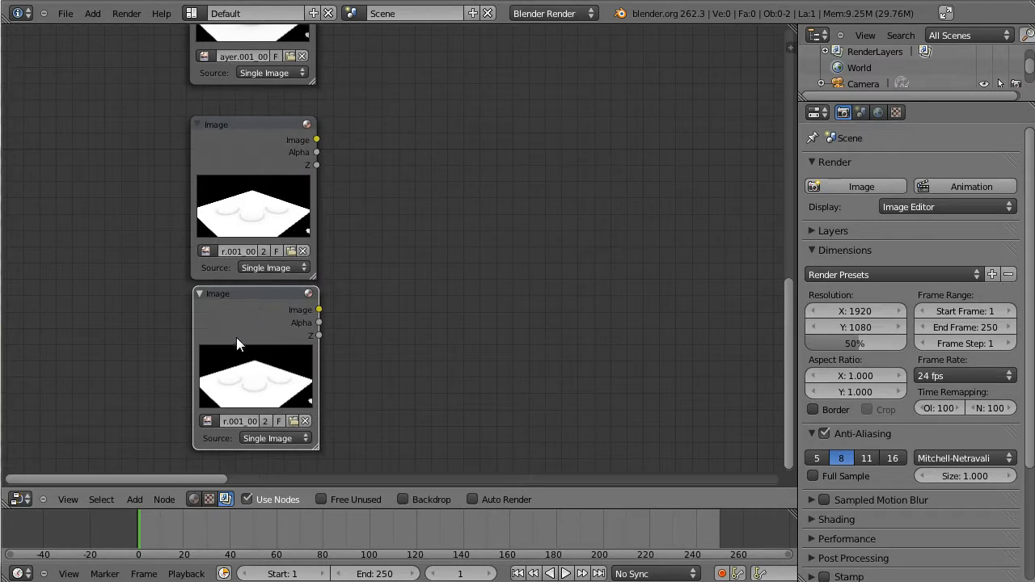
# Load the MAIN ESCENE scene's RenderLayer.001 render into the lowest Image node.
pyautogui.click(295, 421)
pyautogui.click(105, 269)
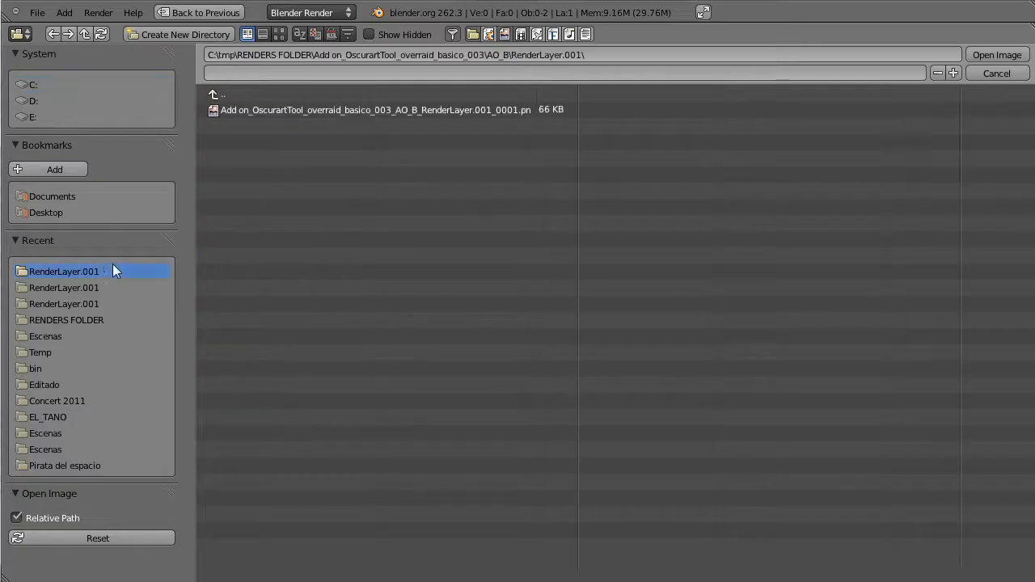
pyautogui.click(237, 94)
pyautogui.click(238, 94)
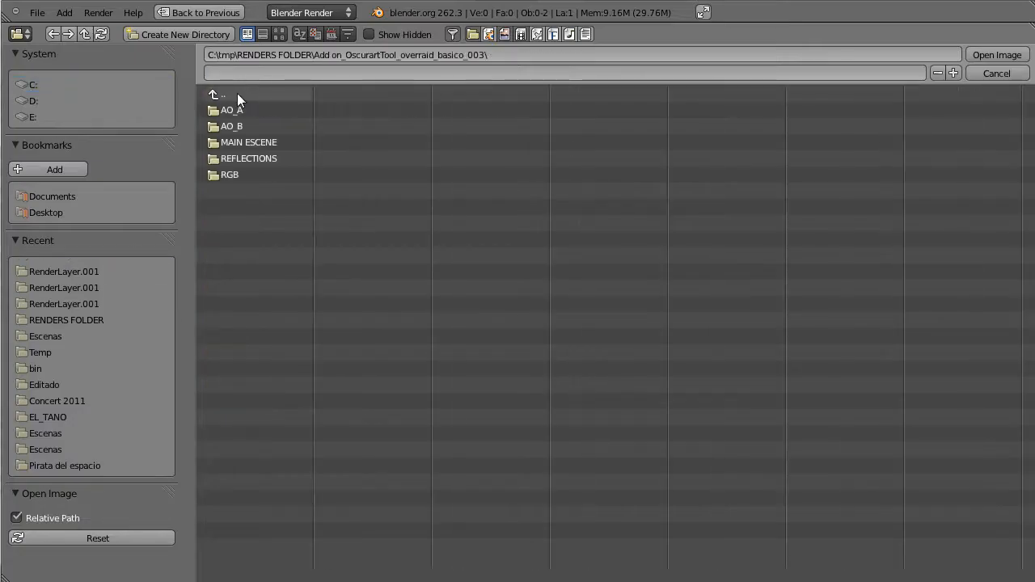
pyautogui.click(268, 142)
pyautogui.click(264, 110)
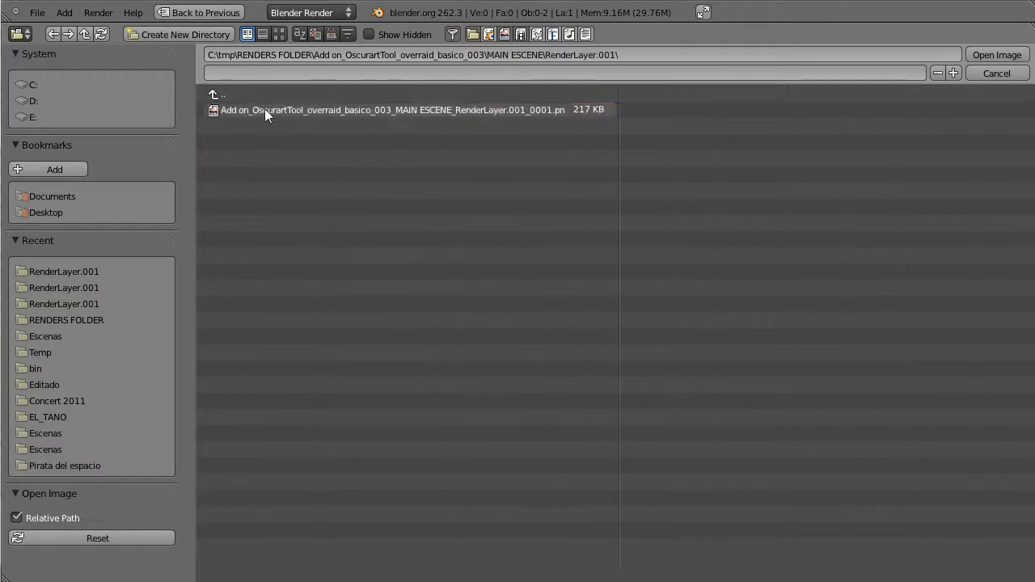
pyautogui.click(265, 110)
pyautogui.click(989, 53)
pyautogui.moveTo(323, 366); pyautogui.dragTo(353, 166, button='middle')
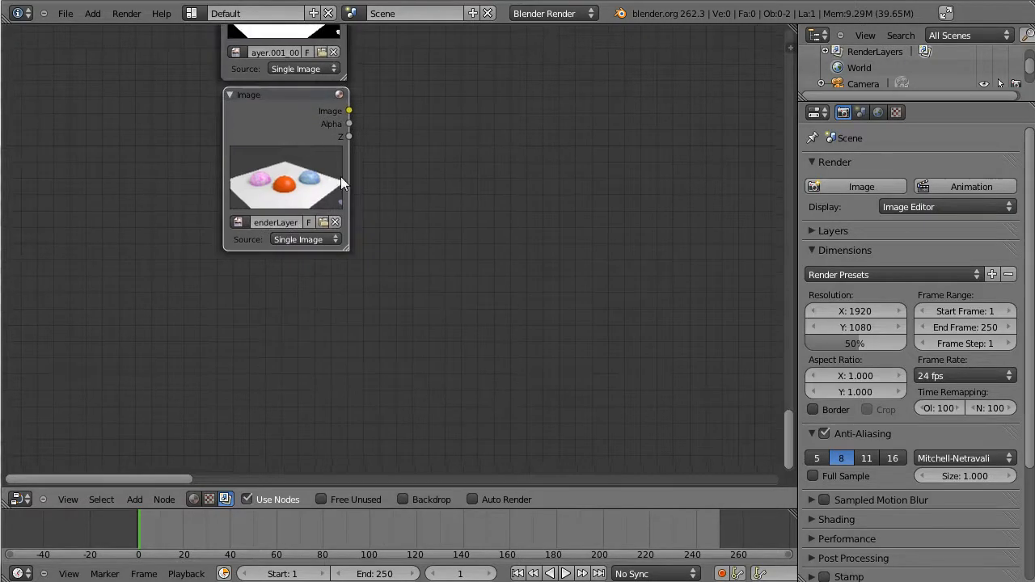
# Duplicate the MAIN ESCENE Image node directly below itself and load the REFLECTIONS scene's RenderLayer.001 render into the copy.
pyautogui.hotkey('shift', 'd')
pyautogui.click(274, 287)
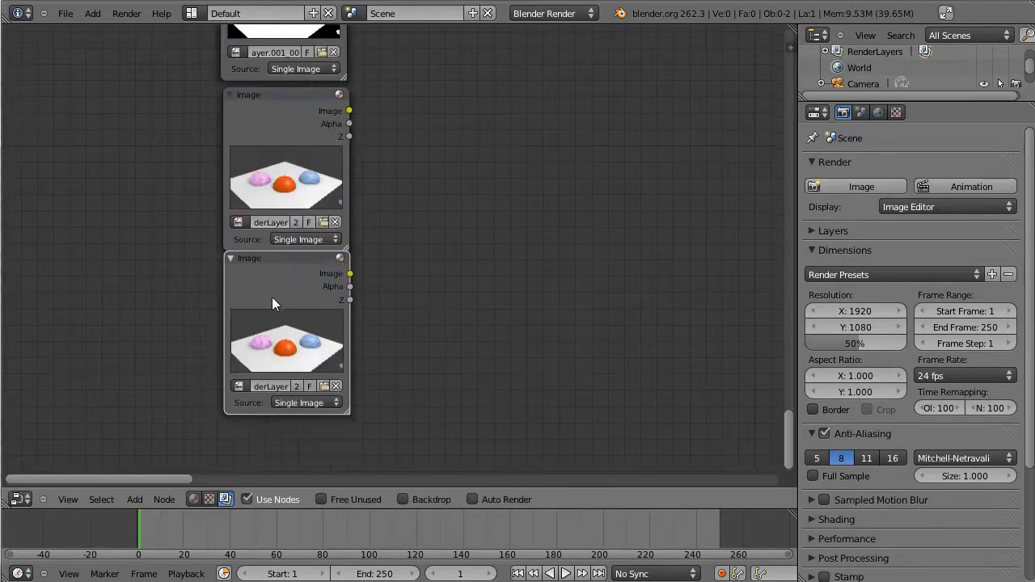
pyautogui.click(323, 386)
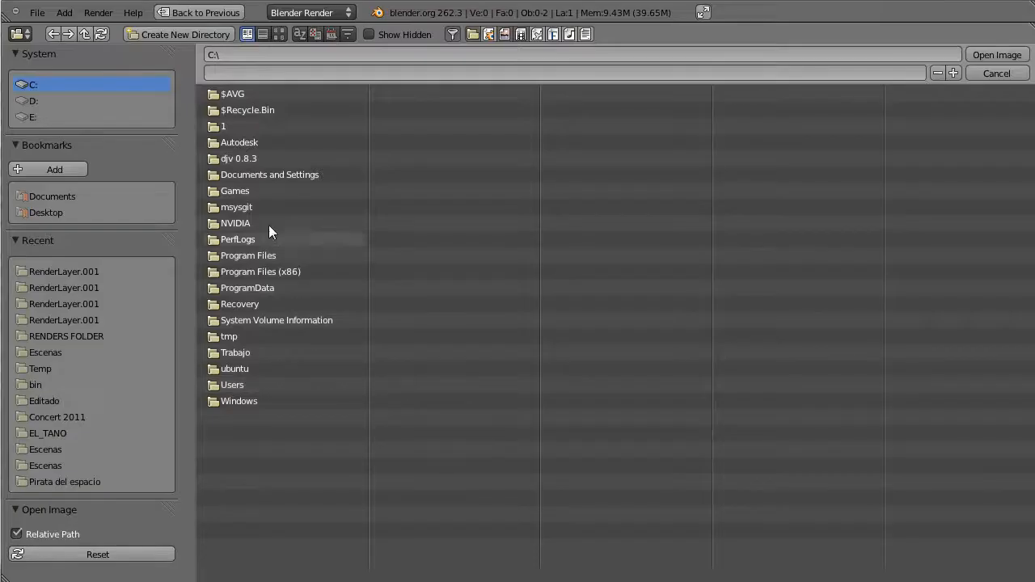
pyautogui.click(60, 271)
pyautogui.click(244, 93)
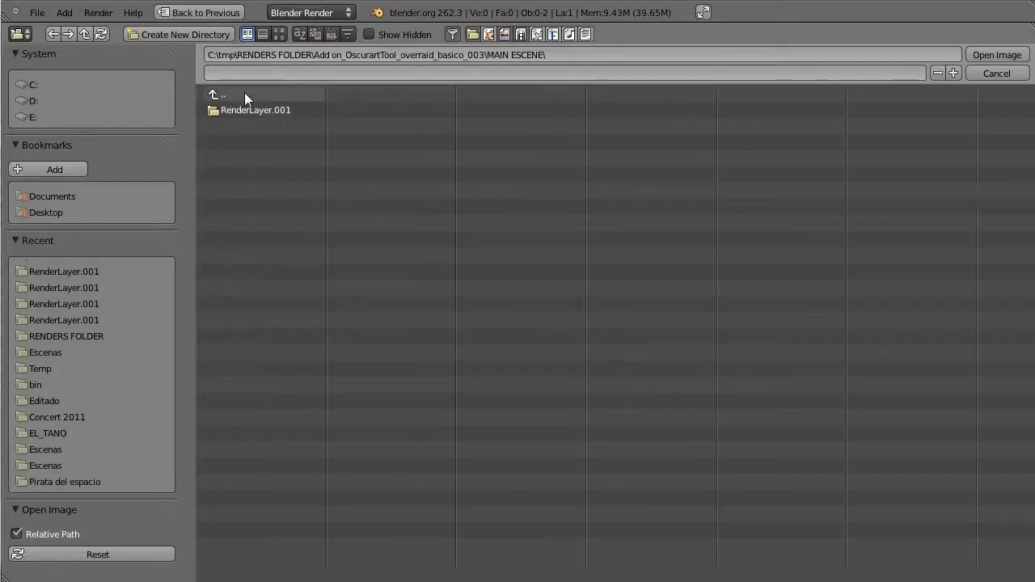
pyautogui.click(250, 93)
pyautogui.click(261, 159)
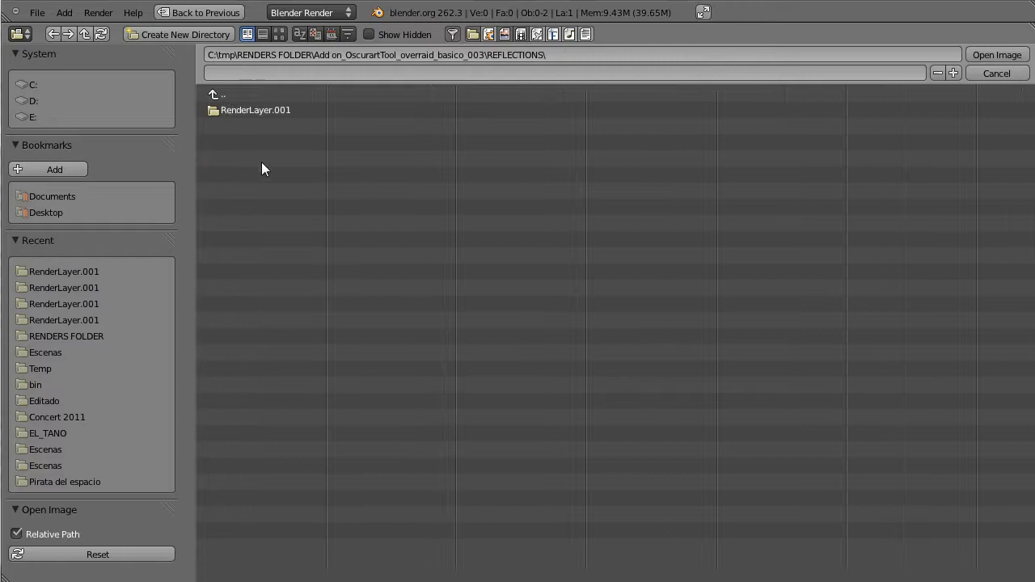
pyautogui.click(265, 112)
pyautogui.click(537, 109)
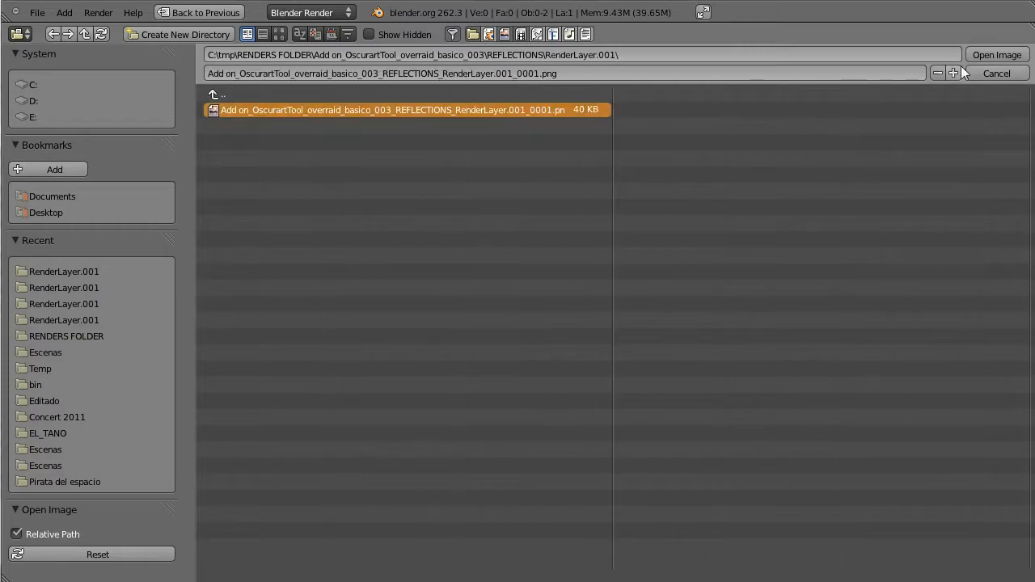
pyautogui.click(975, 53)
# Move the reflections Image node from the end of the column up beside the RGB Image node.
pyautogui.scroll(-4, 466, 232)
pyautogui.moveTo(450, 212); pyautogui.dragTo(312, 362, button='middle')
pyautogui.moveTo(246, 442); pyautogui.dragTo(166, 165)
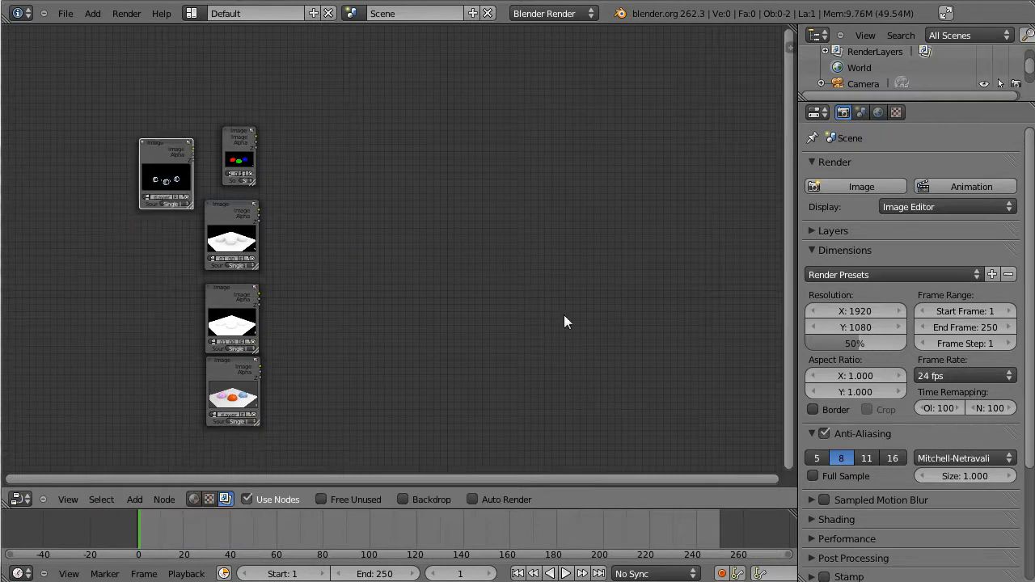
# Switch to the Compositing screen layout and join the 3D view area into the image editor.
pyautogui.hotkey('ctrl', 'Right')
pyautogui.hotkey('ctrl', 'Right')
pyautogui.hotkey('ctrl', 'Right')
pyautogui.hotkey('ctrl', 'Right')
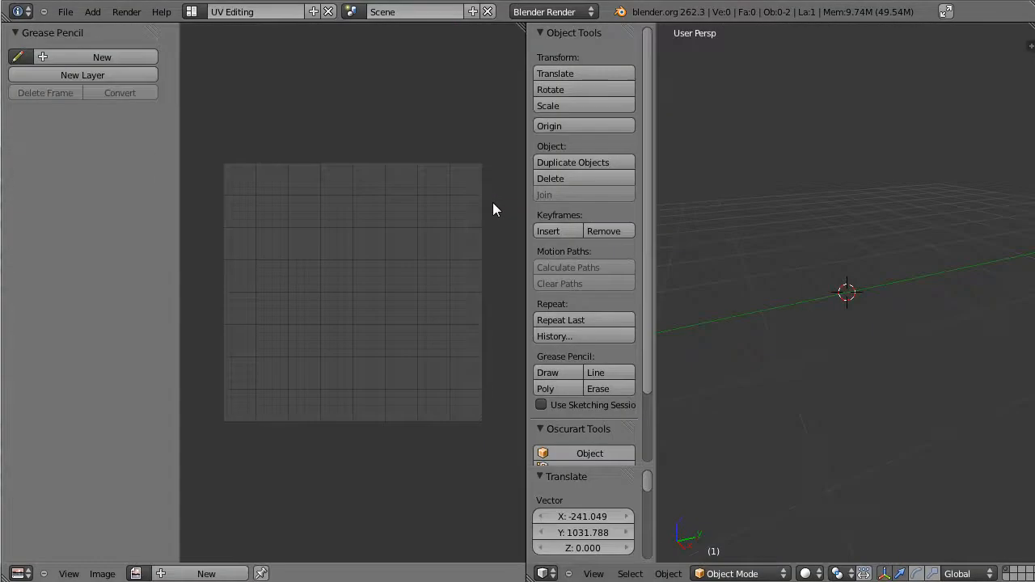
pyautogui.hotkey('ctrl', 'Right')
pyautogui.hotkey('ctrl', 'Right')
pyautogui.hotkey('ctrl', 'Right')
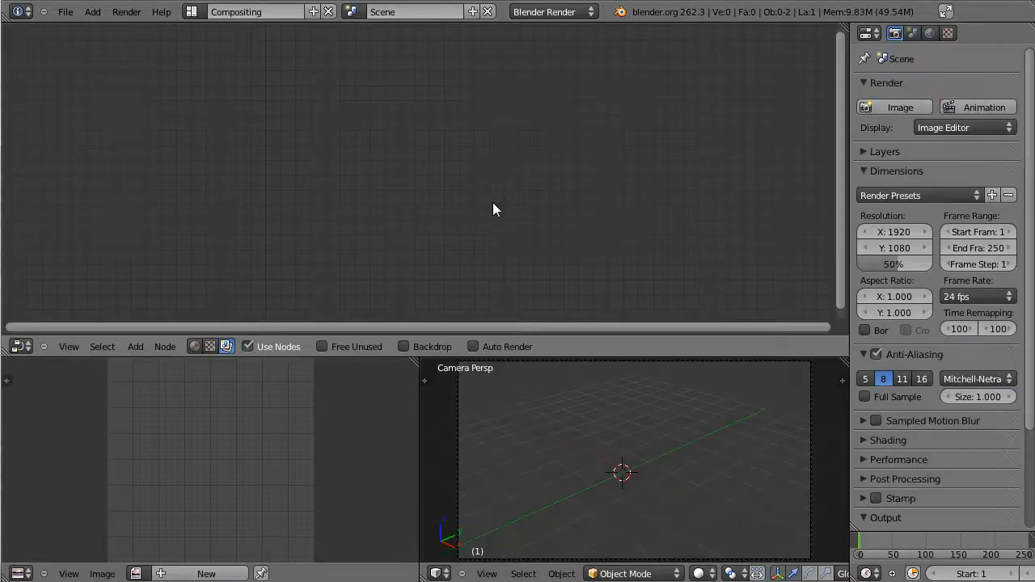
pyautogui.moveTo(416, 367); pyautogui.dragTo(447, 362)
# Rearrange the Image nodes, moving the MAIN ESCENE node up from the end of the column.
pyautogui.moveTo(311, 275); pyautogui.dragTo(359, 206, button='middle')
pyautogui.moveTo(142, 208); pyautogui.dragTo(332, 208, button='middle')
pyautogui.scroll(4, 326, 172)
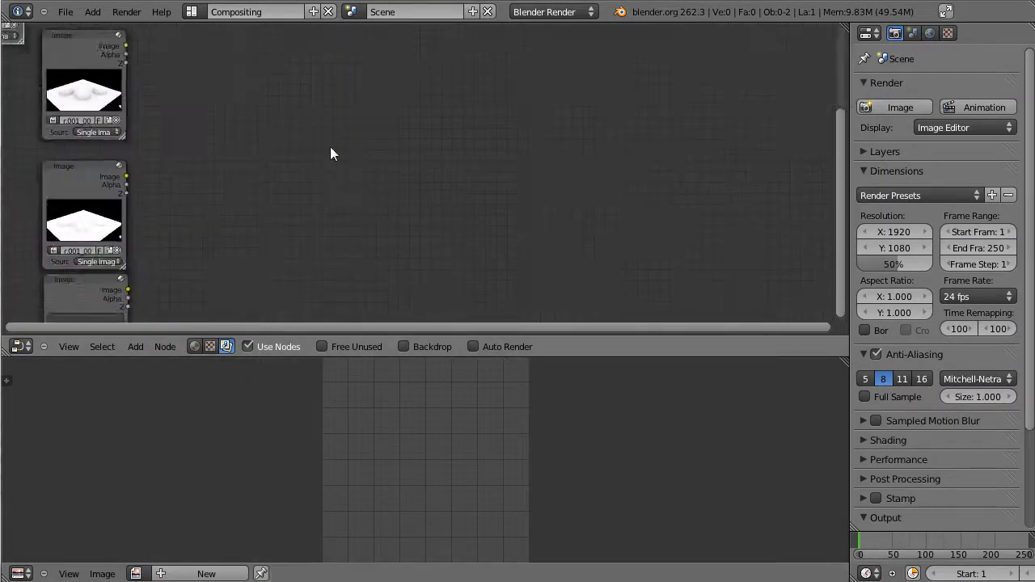
pyautogui.moveTo(326, 169); pyautogui.dragTo(497, 338, button='middle')
pyautogui.moveTo(432, 179); pyautogui.dragTo(467, 313, button='middle')
pyautogui.moveTo(318, 227); pyautogui.dragTo(331, 111)
pyautogui.moveTo(329, 220); pyautogui.dragTo(326, 113, button='middle')
pyautogui.moveTo(360, 263); pyautogui.dragTo(311, 151, button='middle')
pyautogui.scroll(-10, 399, 199)
pyautogui.scroll(-4, 327, 139)
pyautogui.scroll(7, 323, 142)
pyautogui.moveTo(251, 261); pyautogui.dragTo(312, 99)
pyautogui.moveTo(311, 120); pyautogui.dragTo(313, 282, button='middle')
# Connect the MAIN ESCENE Image node to a Viewer placed well apart from it, and display Viewer Node in the image editor.
pyautogui.keyDown('ctrl'); pyautogui.keyDown('shift'); pyautogui.click(311, 217); pyautogui.keyUp('shift'); pyautogui.keyUp('ctrl')
pyautogui.moveTo(311, 217); pyautogui.dragTo(210, 70)
pyautogui.moveTo(377, 204); pyautogui.dragTo(641, 180)
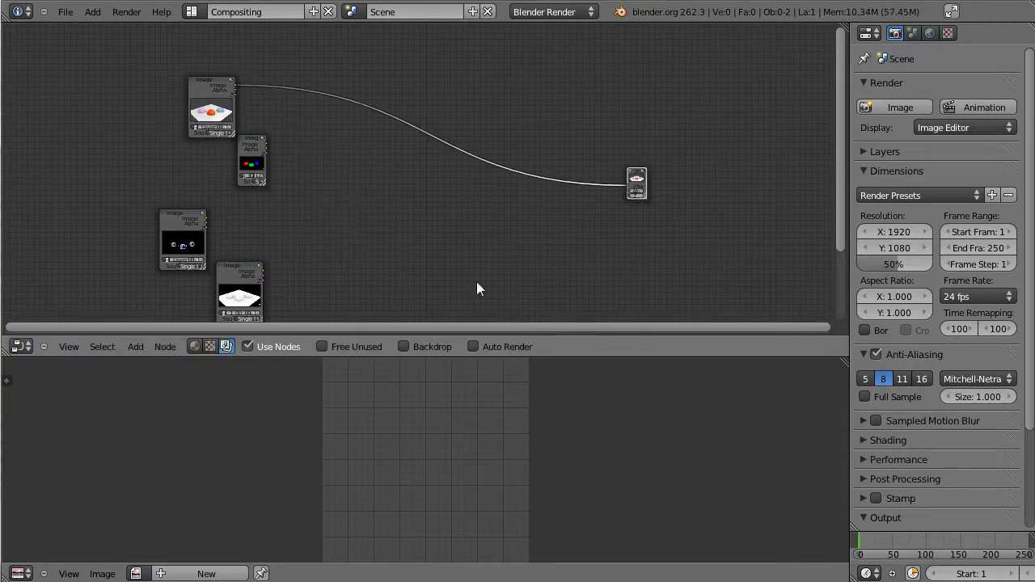
pyautogui.click(136, 574)
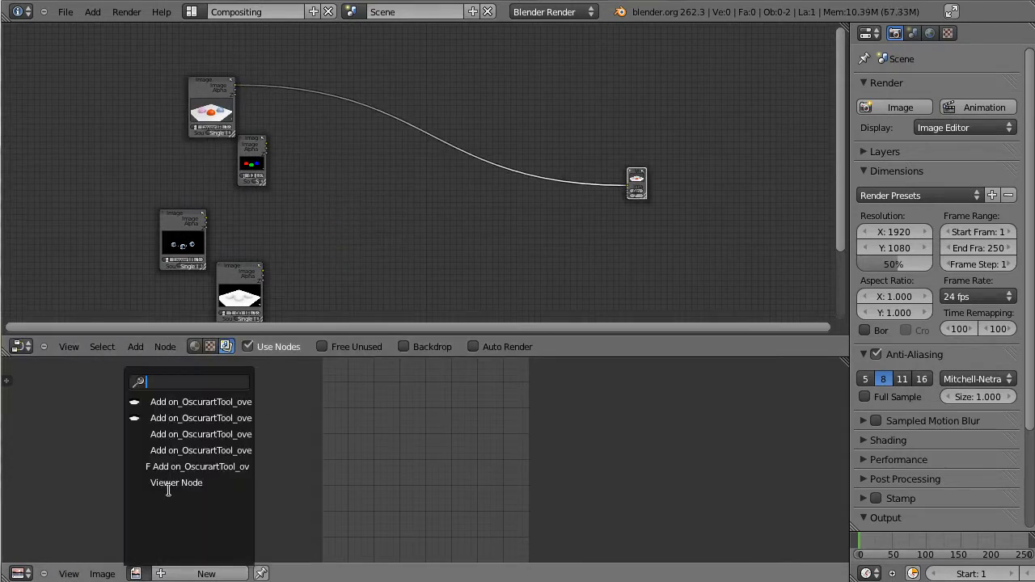
pyautogui.click(170, 483)
# Spread the Image nodes out, setting the reflections and RGB nodes aside and placing AO_A near the MAIN ESCENE node.
pyautogui.moveTo(329, 147); pyautogui.dragTo(365, 123, button='middle')
pyautogui.moveTo(204, 212); pyautogui.dragTo(542, 50)
pyautogui.moveTo(350, 125); pyautogui.dragTo(345, 220, button='middle')
pyautogui.moveTo(285, 212); pyautogui.dragTo(195, 274)
pyautogui.moveTo(318, 200); pyautogui.dragTo(339, 102, button='middle')
pyautogui.moveTo(271, 245); pyautogui.dragTo(322, 131)
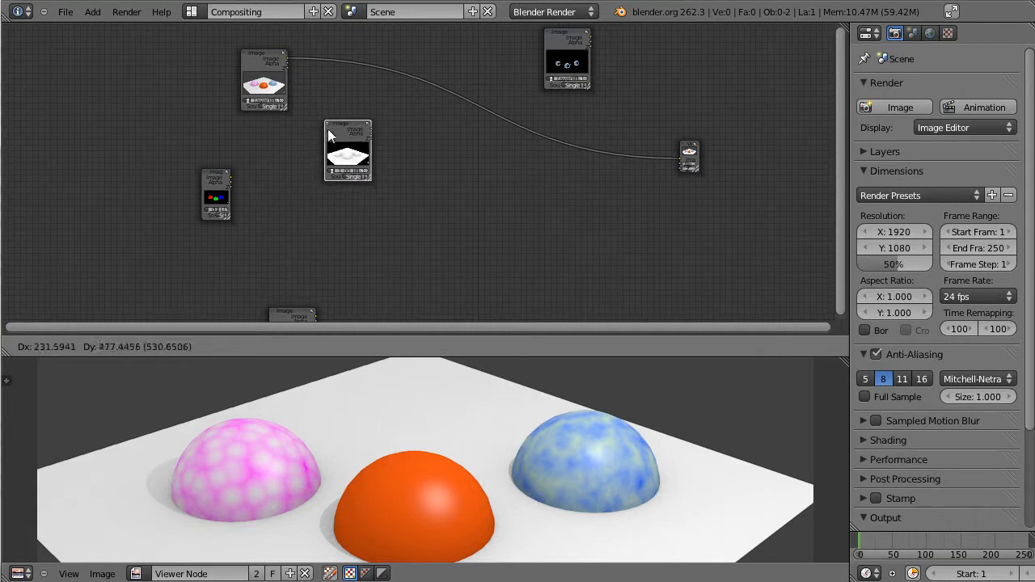
# Insert a Mix node on the link between the MAIN ESCENE Image and the Viewer, and set its blend type to Multiply.
pyautogui.hotkey('shift', 'a')
pyautogui.moveTo(404, 143)
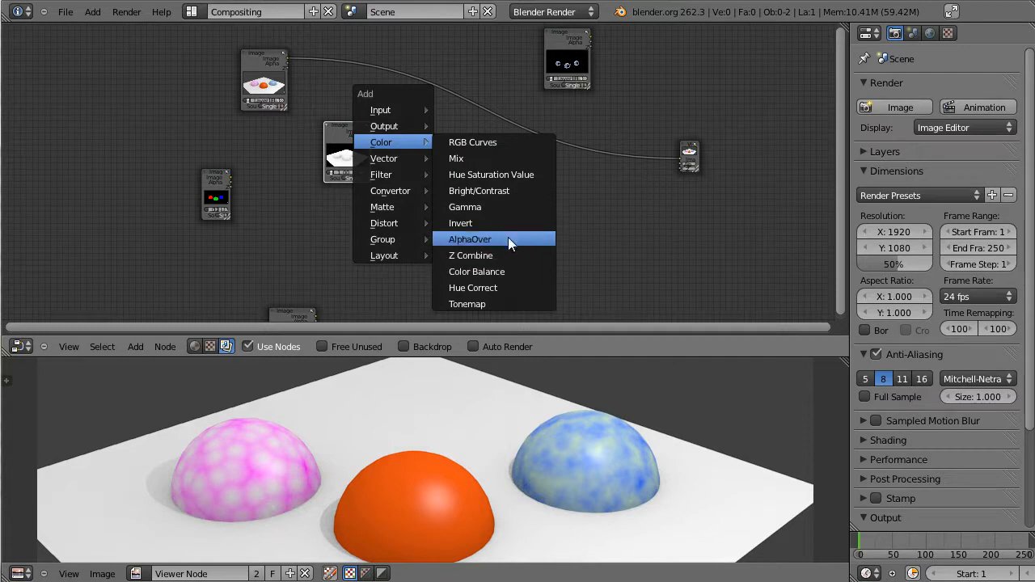
pyautogui.click(500, 156)
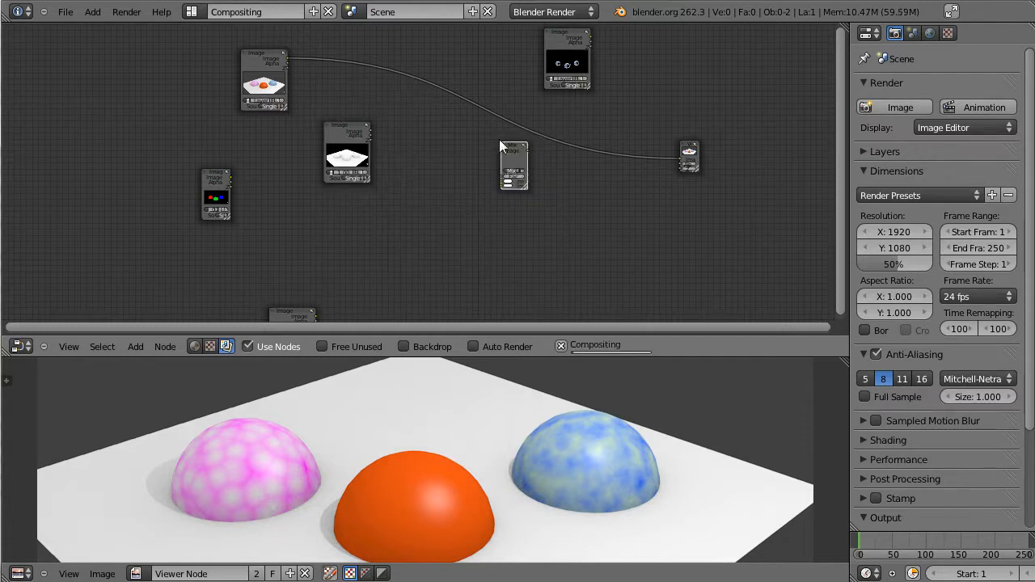
pyautogui.click(408, 73)
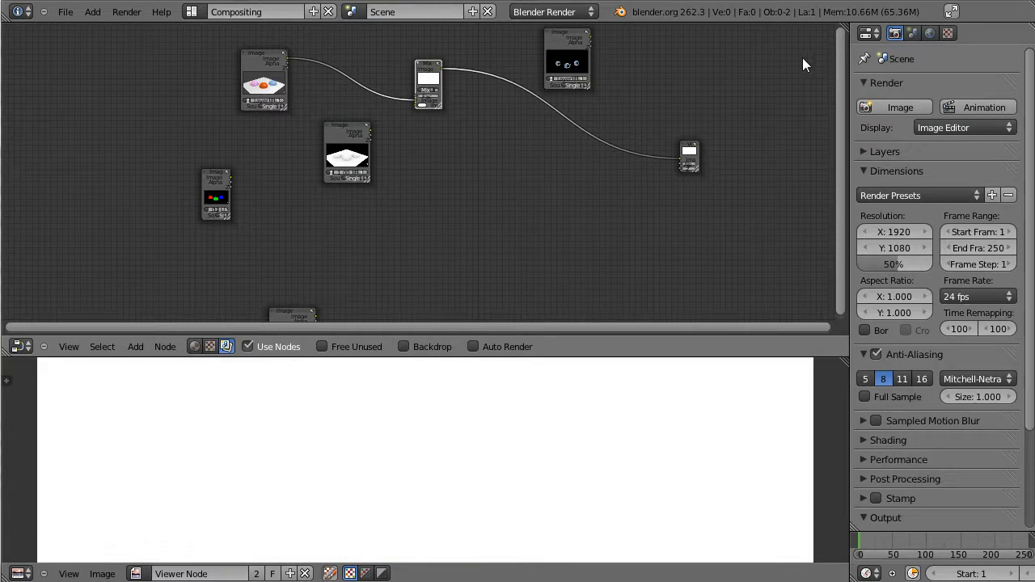
pyautogui.press('n')
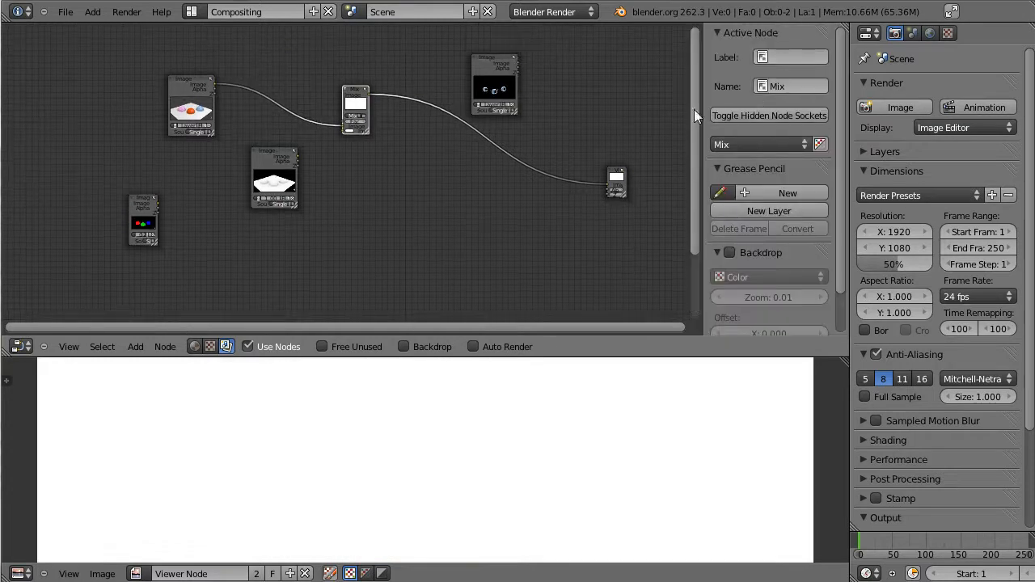
pyautogui.click(744, 146)
pyautogui.click(753, 196)
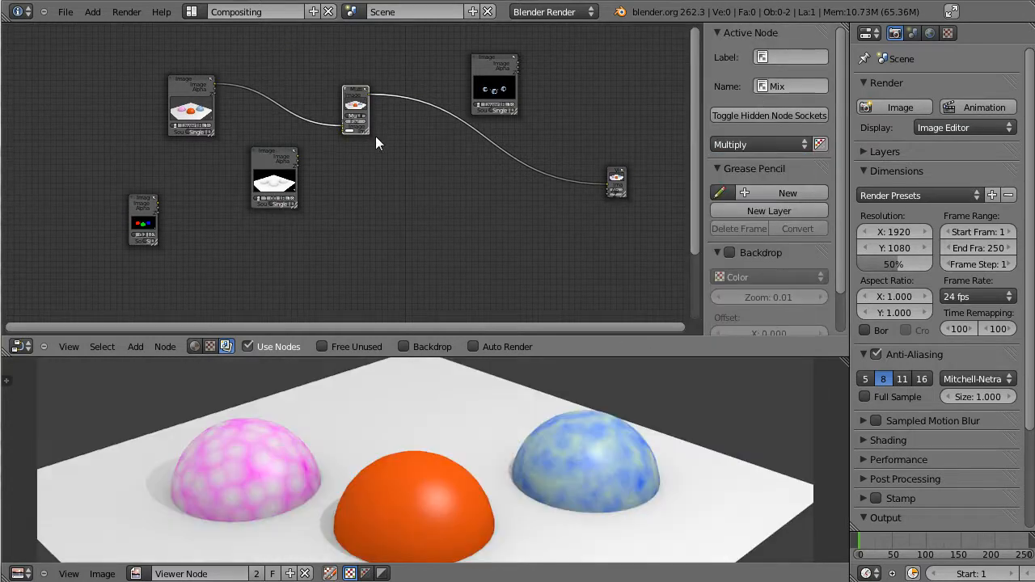
# Connect the MAIN ESCENE image to the Multiply node's second image input and the AO_A image to its first.
pyautogui.moveTo(299, 157); pyautogui.dragTo(274, 162)
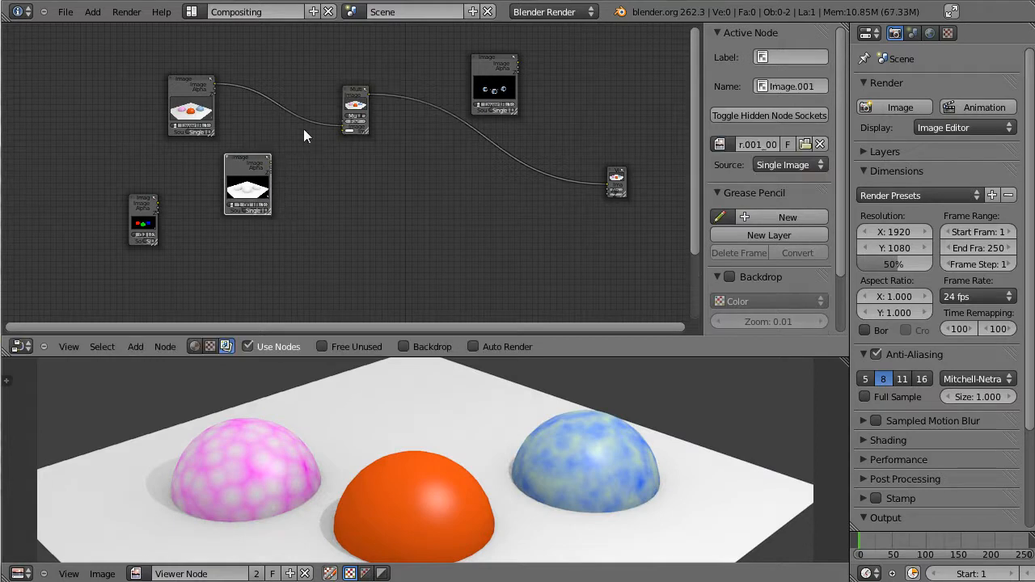
pyautogui.scroll(3, 325, 92)
pyautogui.moveTo(313, 60); pyautogui.dragTo(462, 186, button='middle')
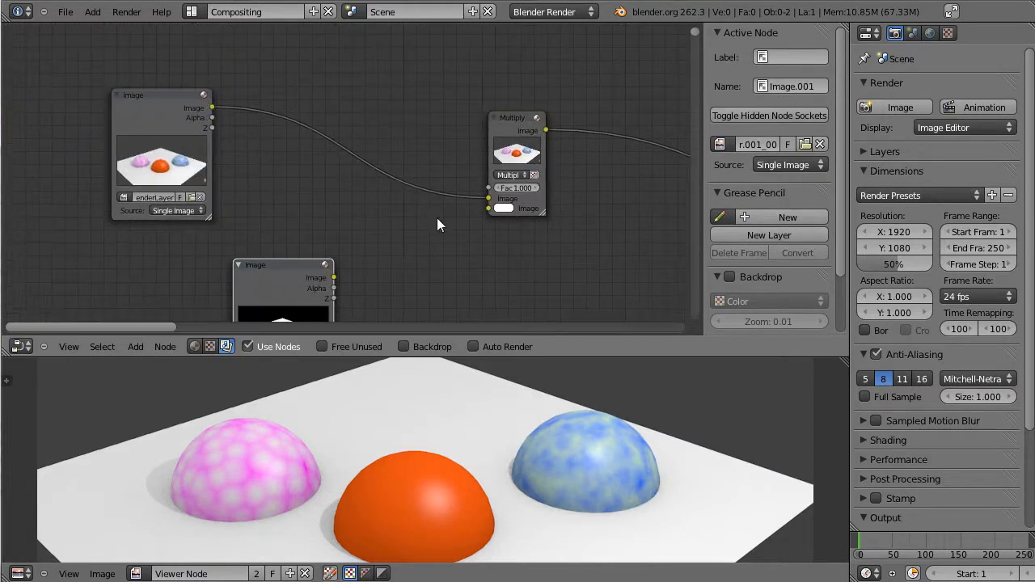
pyautogui.moveTo(211, 106); pyautogui.dragTo(488, 209)
pyautogui.moveTo(333, 277); pyautogui.dragTo(488, 198)
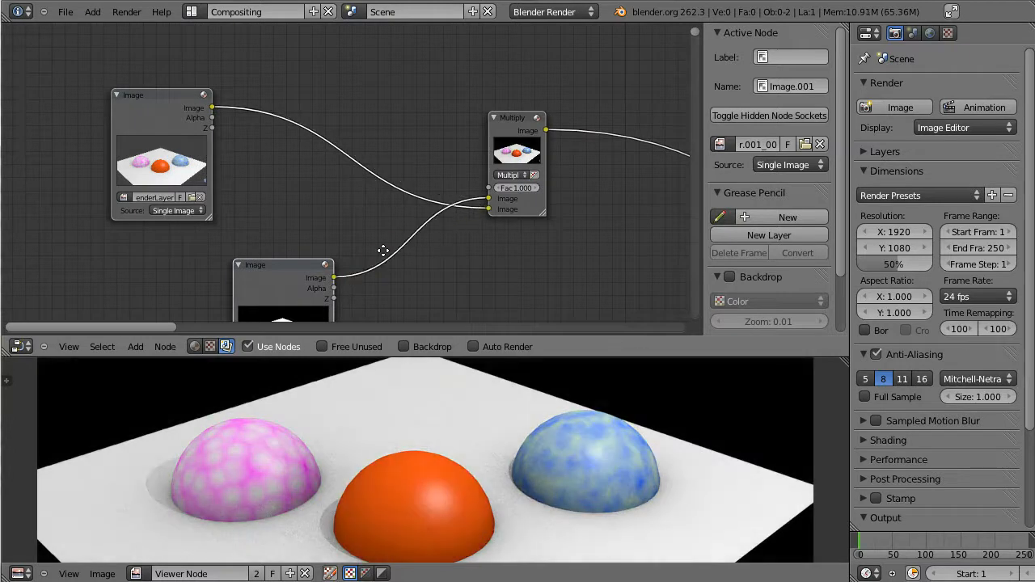
# Line up the AO_A Image node under MAIN ESCENE and place the AO_B Image node beneath the Multiply node.
pyautogui.moveTo(391, 252); pyautogui.dragTo(432, 176, button='middle')
pyautogui.moveTo(328, 191); pyautogui.dragTo(202, 187)
pyautogui.moveTo(333, 238)
pyautogui.mouseDown(button='middle')
pyautogui.moveTo(321, 135)
pyautogui.moveTo(342, 119)
pyautogui.moveTo(333, 51)
pyautogui.mouseUp(button='middle')
pyautogui.moveTo(293, 214); pyautogui.dragTo(282, 210, button='middle')
pyautogui.moveTo(333, 163); pyautogui.dragTo(304, 165, button='middle')
pyautogui.moveTo(253, 276); pyautogui.dragTo(473, 111)
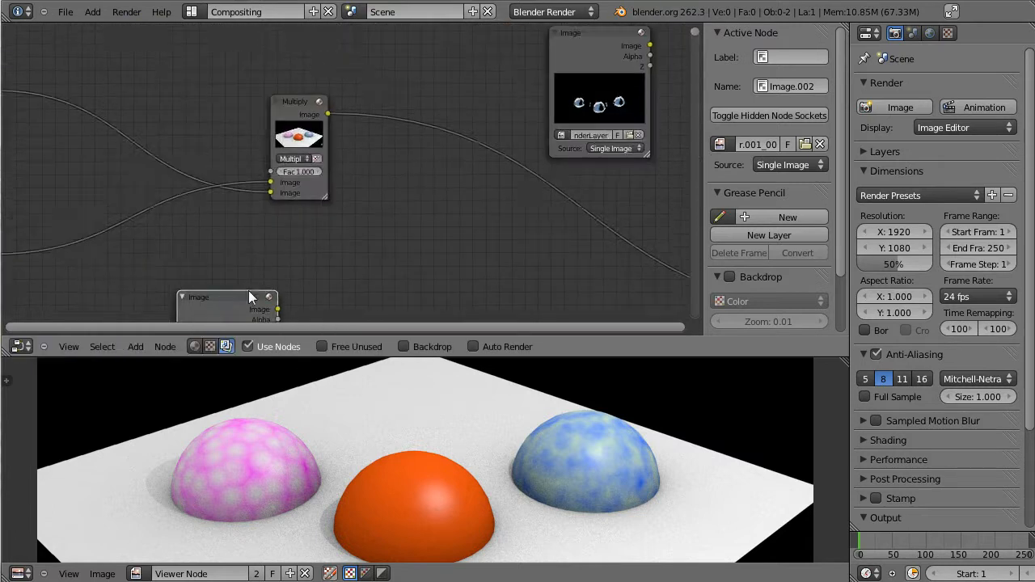
pyautogui.moveTo(261, 282); pyautogui.dragTo(309, 190)
# Duplicate the Multiply node, feed it the first Multiply result and the AO_B image, and send its output to the Viewer.
pyautogui.click(292, 114)
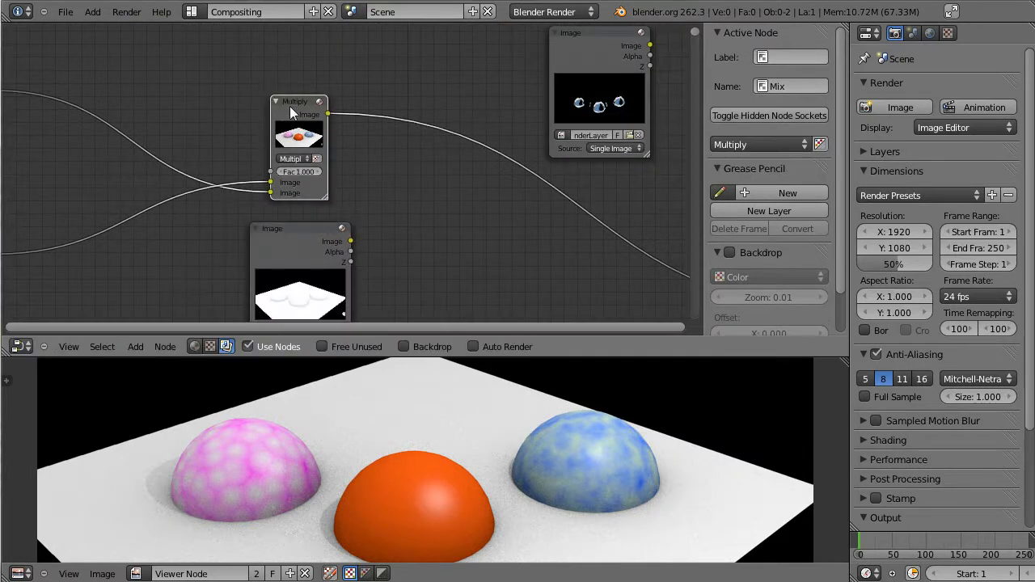
pyautogui.hotkey('shift', 'd')
pyautogui.click(482, 226)
pyautogui.moveTo(350, 241); pyautogui.dragTo(452, 317)
pyautogui.moveTo(328, 114); pyautogui.dragTo(455, 307)
pyautogui.keyDown('ctrl'); pyautogui.keyDown('shift'); pyautogui.click(477, 263); pyautogui.keyUp('shift'); pyautogui.keyUp('ctrl')
pyautogui.moveTo(438, 184); pyautogui.dragTo(435, 132, button='middle')
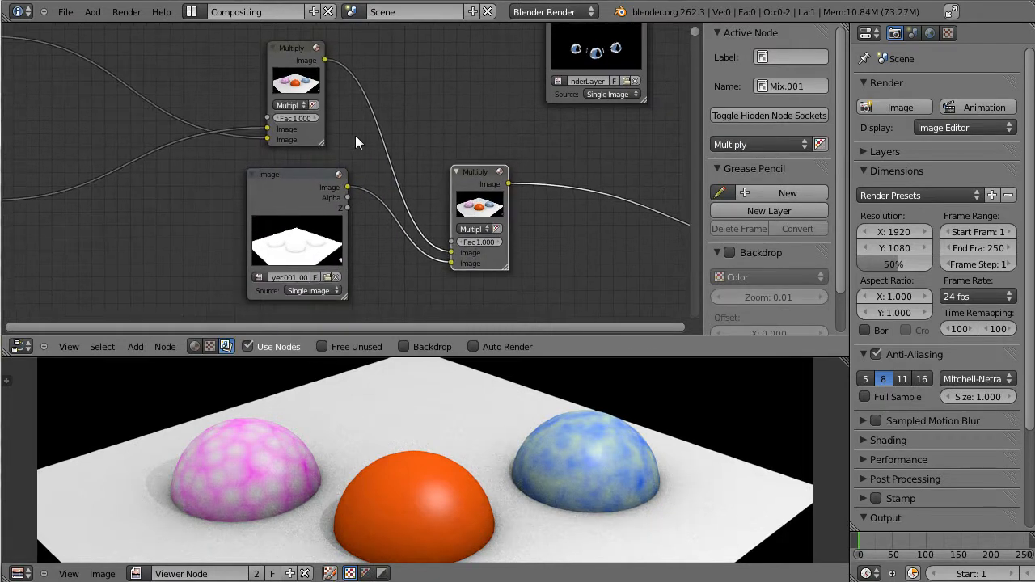
# Compare the plain MAIN ESCENE render with the second Multiply node's result in the Viewer.
pyautogui.moveTo(291, 169); pyautogui.dragTo(383, 147, button='middle')
pyautogui.moveTo(129, 93); pyautogui.dragTo(215, 134, button='middle')
pyautogui.keyDown('ctrl'); pyautogui.keyDown('shift'); pyautogui.click(139, 68); pyautogui.keyUp('shift'); pyautogui.keyUp('ctrl')
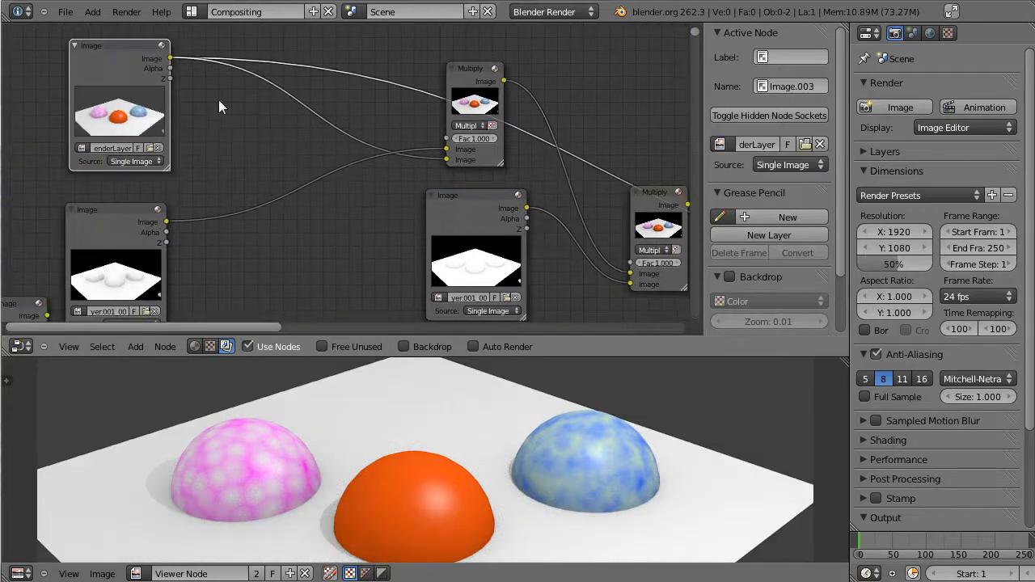
pyautogui.keyDown('ctrl'); pyautogui.keyDown('shift'); pyautogui.click(653, 209); pyautogui.keyUp('shift'); pyautogui.keyUp('ctrl')
# Move the reflections Image node to just above the second Multiply node.
pyautogui.moveTo(530, 164); pyautogui.dragTo(508, 95, button='middle')
pyautogui.scroll(-5, 508, 95)
pyautogui.moveTo(295, 286); pyautogui.dragTo(241, 338, button='middle')
pyautogui.keyDown('ctrl'); pyautogui.moveTo(241, 338); pyautogui.dragTo(428, 122, button='middle'); pyautogui.keyUp('ctrl')
pyautogui.moveTo(369, 275); pyautogui.dragTo(387, 229)
pyautogui.moveTo(483, 130); pyautogui.dragTo(385, 76)
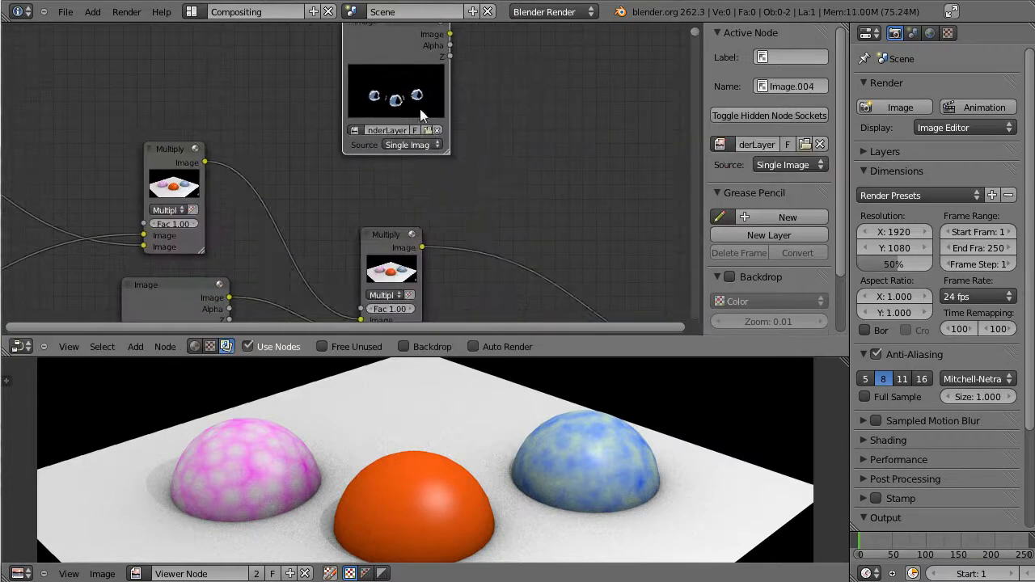
# Insert a duplicate of the second Multiply node before the Viewer and connect the reflections image to its second image input.
pyautogui.moveTo(464, 177); pyautogui.dragTo(339, 149, button='middle')
pyautogui.click(274, 230)
pyautogui.hotkey('shift', 'd')
pyautogui.click(518, 162)
pyautogui.moveTo(369, 104); pyautogui.dragTo(325, 128, button='middle')
pyautogui.moveTo(296, 41); pyautogui.dragTo(402, 287)
# Set the blend type of the mix node combining the reflections to Add.
pyautogui.click(428, 253)
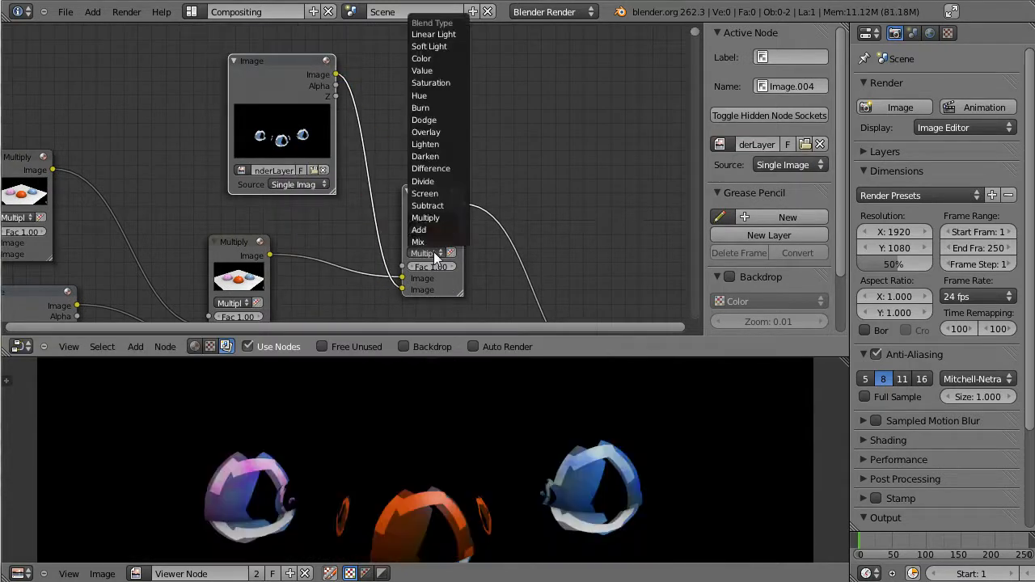
pyautogui.click(442, 229)
pyautogui.scroll(-4, 453, 120)
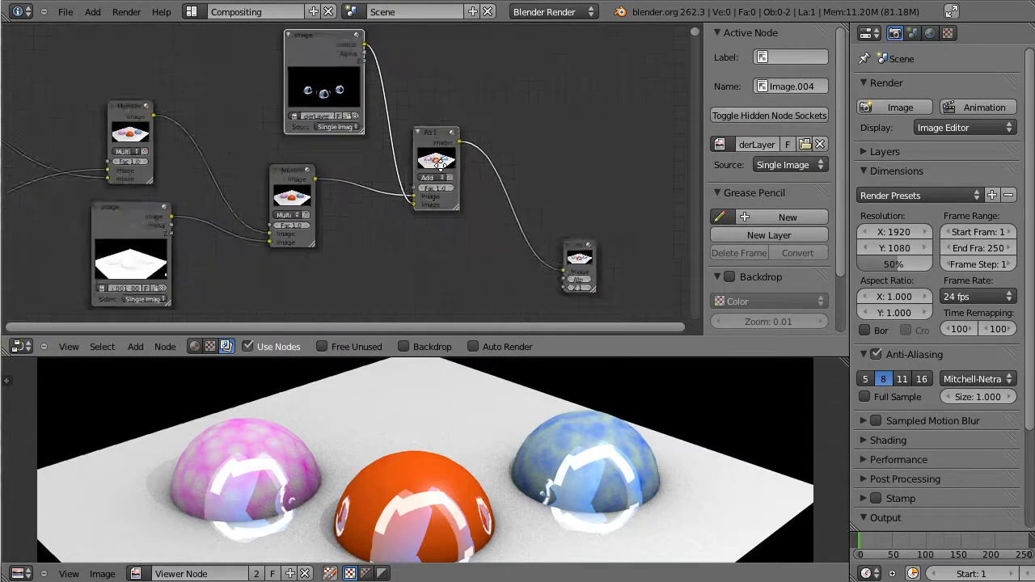
pyautogui.moveTo(420, 229); pyautogui.dragTo(397, 216, button='middle')
pyautogui.moveTo(358, 437); pyautogui.dragTo(356, 366, button='middle')
# Compare the reflections pass alone with the Add node's combined result in the Viewer.
pyautogui.keyDown('ctrl'); pyautogui.keyDown('shift'); pyautogui.click(309, 95); pyautogui.keyUp('shift'); pyautogui.keyUp('ctrl')
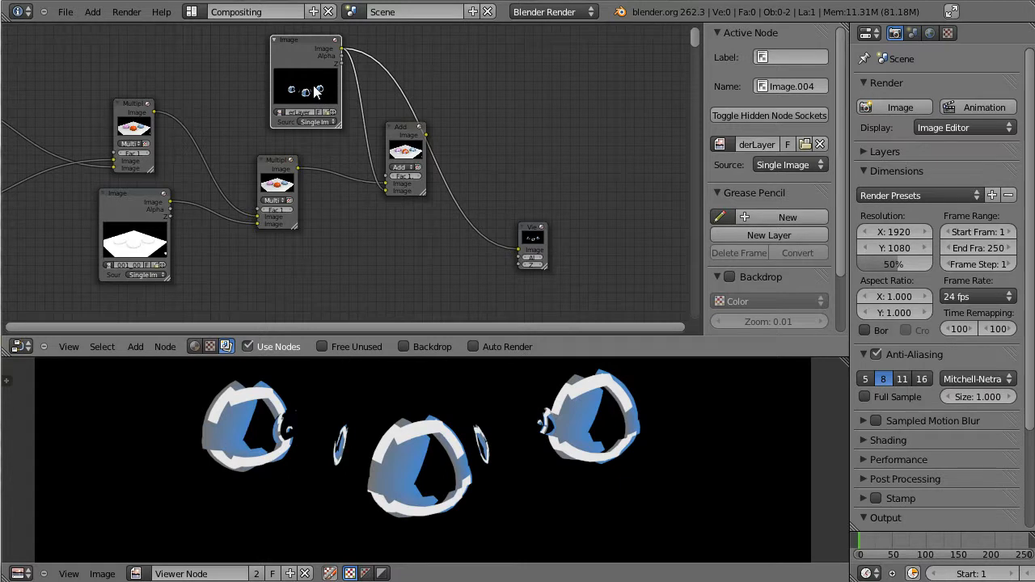
pyautogui.keyDown('ctrl'); pyautogui.keyDown('shift'); pyautogui.click(405, 137); pyautogui.keyUp('shift'); pyautogui.keyUp('ctrl')
pyautogui.moveTo(450, 131); pyautogui.dragTo(494, 148, button='middle')
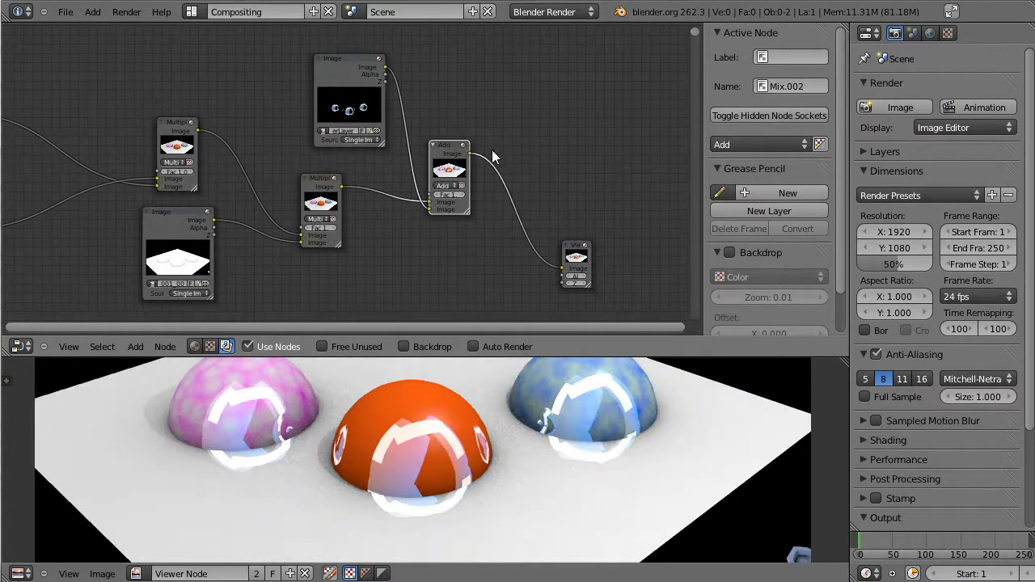
# Lower the Add node's factor to soften the reflections.
pyautogui.moveTo(453, 196); pyautogui.dragTo(419, 195)
pyautogui.moveTo(271, 235); pyautogui.dragTo(427, 189, button='middle')
pyautogui.scroll(-1, 259, 217)
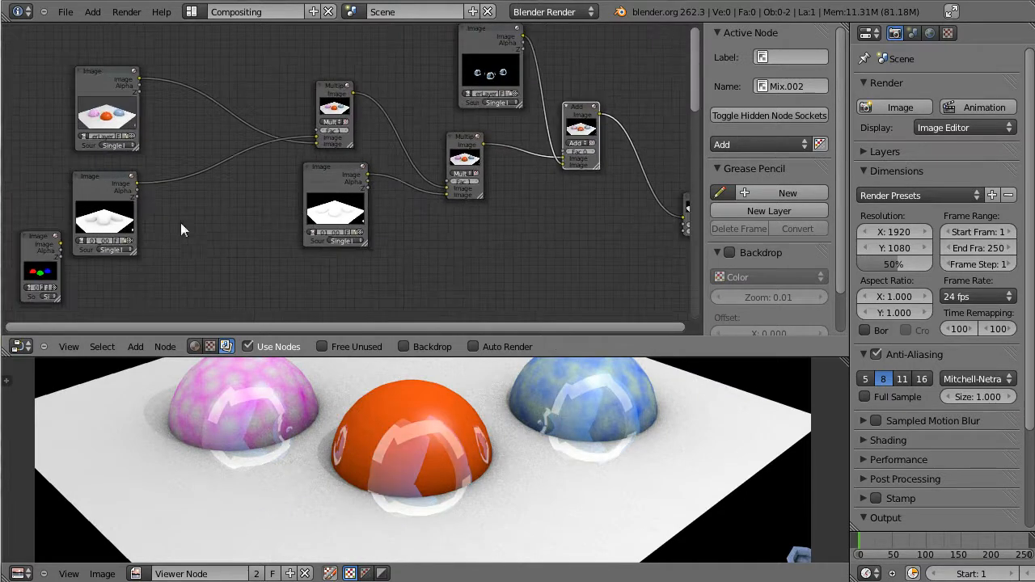
# Bring the RGB Image node below the second Multiply node and shift the Add and Viewer nodes away to make room.
pyautogui.moveTo(44, 244); pyautogui.dragTo(565, 194)
pyautogui.moveTo(565, 194); pyautogui.dragTo(437, 229, button='middle')
pyautogui.moveTo(570, 243); pyautogui.dragTo(654, 239)
pyautogui.moveTo(457, 147); pyautogui.dragTo(529, 109)
pyautogui.moveTo(445, 232); pyautogui.dragTo(356, 265)
# Duplicate the Add node and insert the copy on the link between the second Multiply and the existing Add node.
pyautogui.hotkey('shift', 'a')
pyautogui.moveTo(426, 196)
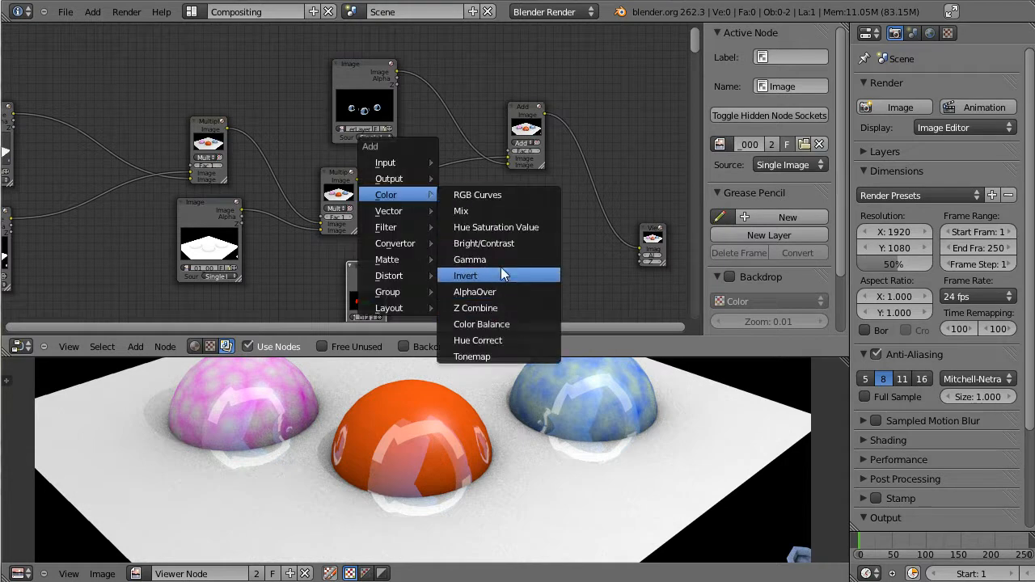
pyautogui.click(521, 115)
pyautogui.hotkey('shift', 'd')
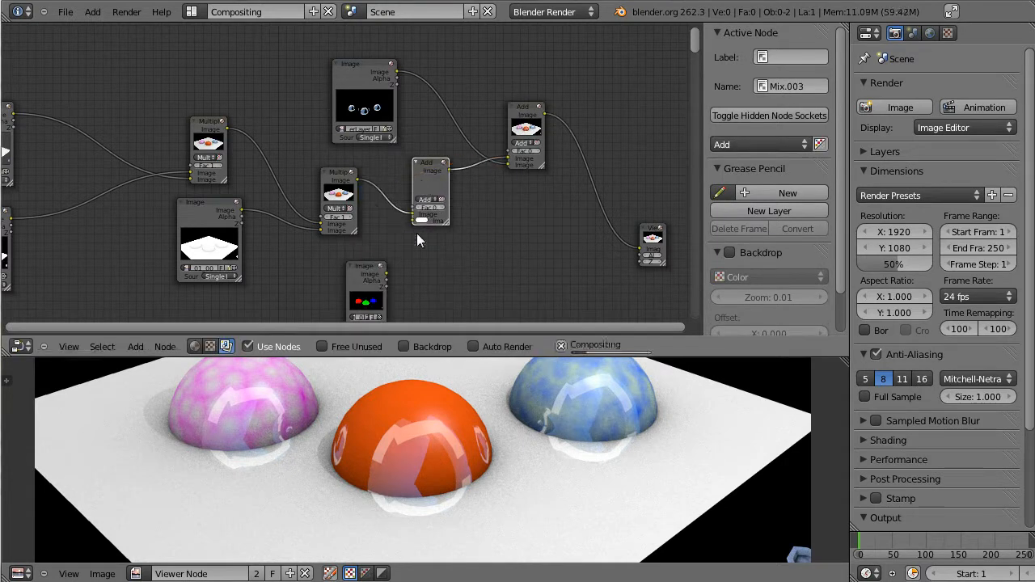
pyautogui.click(426, 171)
# Reposition the RGB Image node beneath the AO_B Image node, leaving space beside it.
pyautogui.moveTo(387, 275); pyautogui.dragTo(410, 221)
pyautogui.moveTo(365, 267); pyautogui.dragTo(385, 234)
pyautogui.moveTo(321, 279); pyautogui.dragTo(270, 289)
pyautogui.moveTo(347, 251); pyautogui.dragTo(354, 207, button='middle')
# Add a Separate RGBA node near the RGB Image node.
pyautogui.hotkey('shift', 'a')
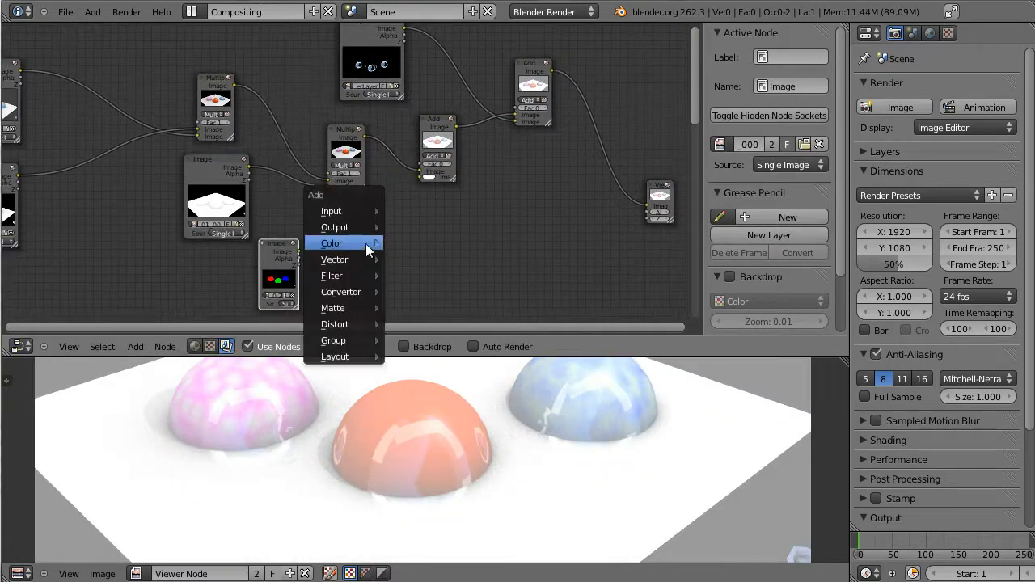
pyautogui.moveTo(360, 308)
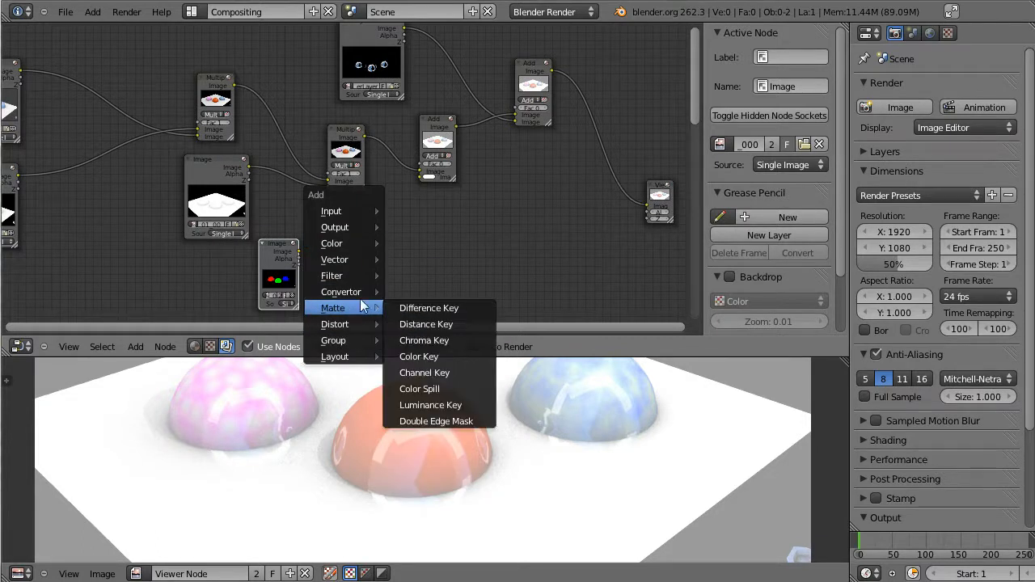
pyautogui.moveTo(360, 290)
pyautogui.click(435, 373)
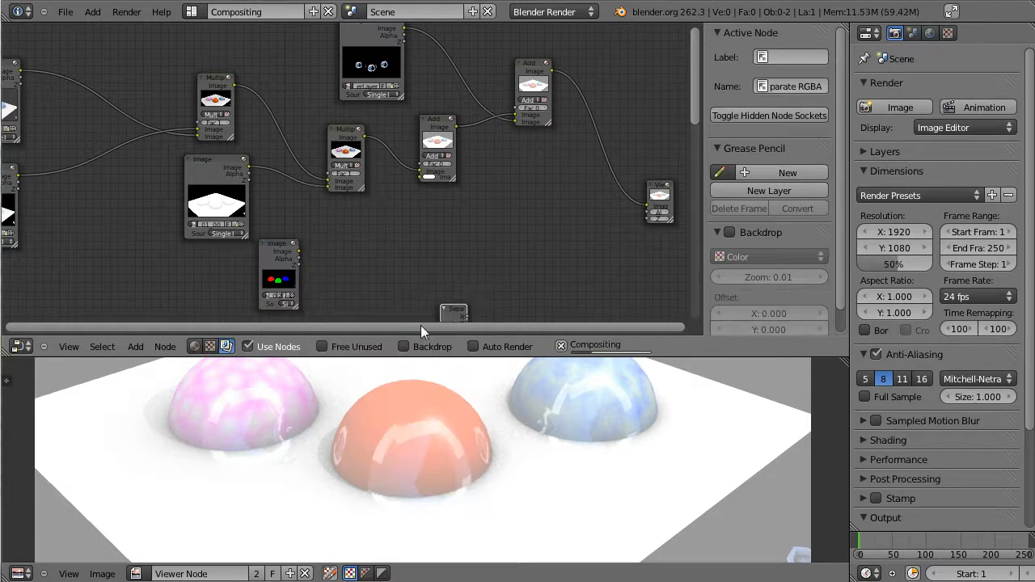
# Feed the RGB Image node's image output into the Separate RGBA node and place that node beside it.
pyautogui.click(310, 242)
pyautogui.moveTo(299, 252); pyautogui.dragTo(322, 266)
pyautogui.click(333, 232)
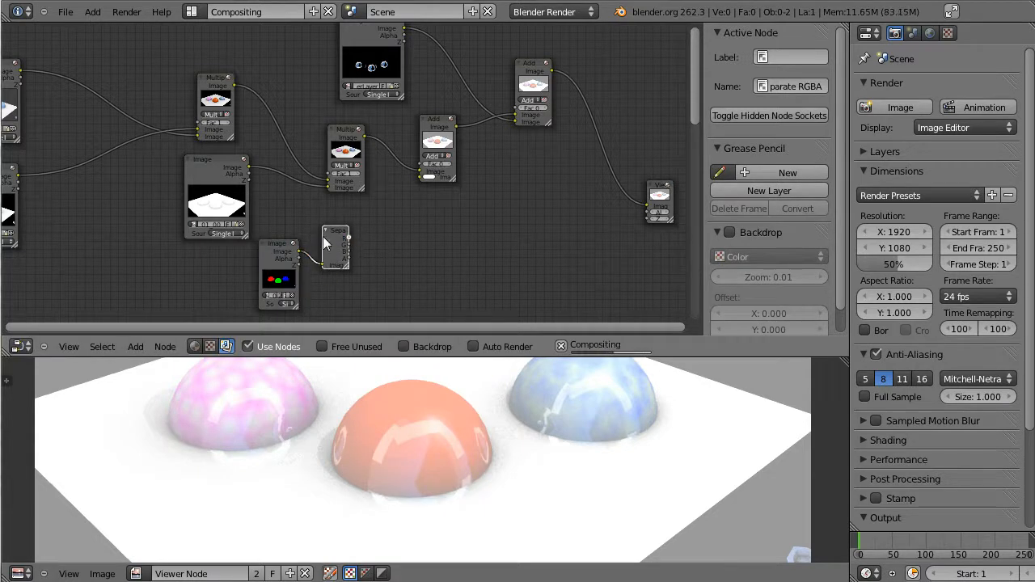
# Preview the Separate RGBA node's channels one after another in the Viewer, ending on the green channel.
pyautogui.keyDown('ctrl'); pyautogui.keyDown('shift'); pyautogui.click(336, 234); pyautogui.keyUp('shift'); pyautogui.keyUp('ctrl')
pyautogui.keyDown('ctrl'); pyautogui.keyDown('shift'); pyautogui.click(335, 235); pyautogui.keyUp('shift'); pyautogui.keyUp('ctrl')
pyautogui.keyDown('ctrl'); pyautogui.keyDown('shift'); pyautogui.click(336, 236); pyautogui.keyUp('shift'); pyautogui.keyUp('ctrl')
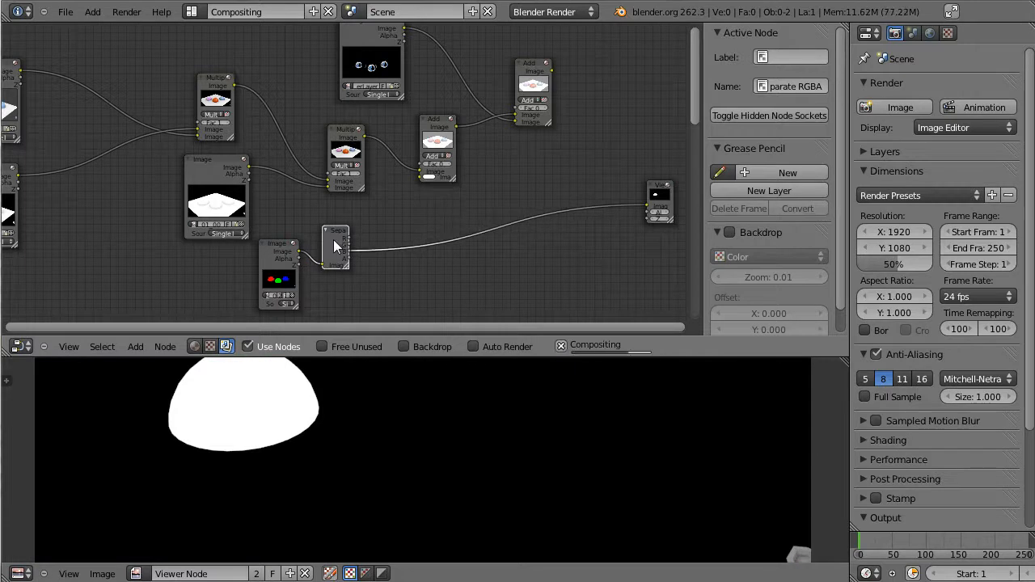
pyautogui.keyDown('ctrl'); pyautogui.keyDown('shift'); pyautogui.click(335, 231); pyautogui.keyUp('shift'); pyautogui.keyUp('ctrl')
pyautogui.keyDown('ctrl'); pyautogui.keyDown('shift'); pyautogui.click(333, 234); pyautogui.keyUp('shift'); pyautogui.keyUp('ctrl')
pyautogui.keyDown('ctrl'); pyautogui.keyDown('shift'); pyautogui.click(332, 235); pyautogui.keyUp('shift'); pyautogui.keyUp('ctrl')
# Link the green channel to the factor of the Add node after the second Multiply and send the final Add node to the Viewer.
pyautogui.moveTo(349, 245); pyautogui.dragTo(418, 165)
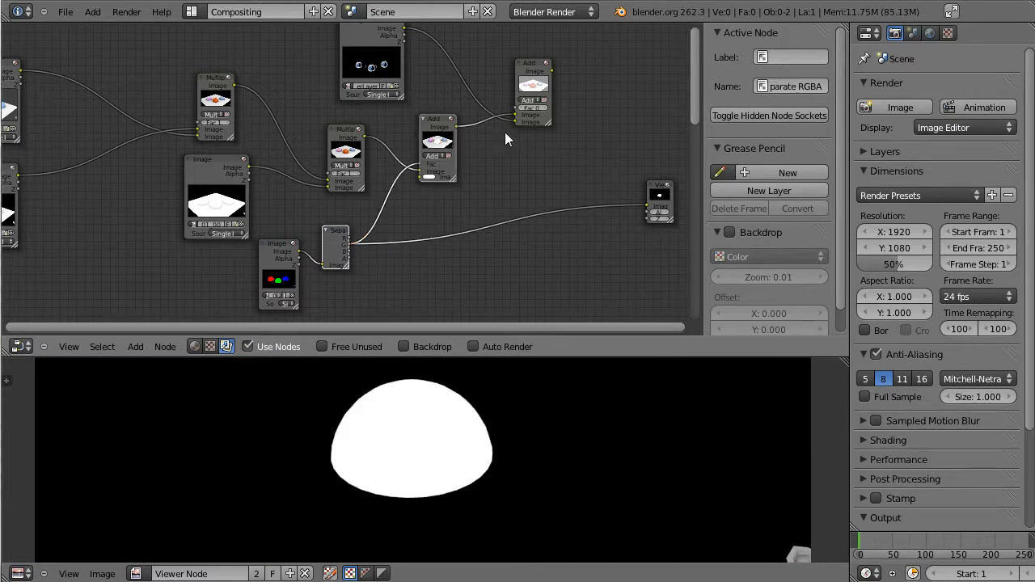
pyautogui.keyDown('ctrl'); pyautogui.keyDown('shift'); pyautogui.click(532, 85); pyautogui.keyUp('shift'); pyautogui.keyUp('ctrl')
# Set the green-masked Add node's blend type to Overlay and its second colour to light cyan (R 0.521, G 0.906, B 1.000).
pyautogui.click(435, 156)
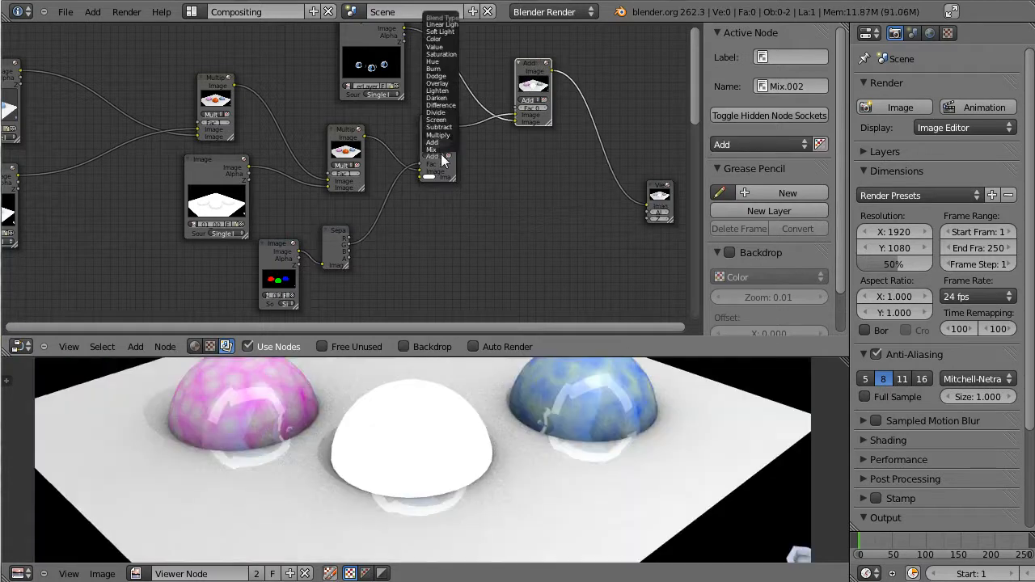
pyautogui.click(442, 82)
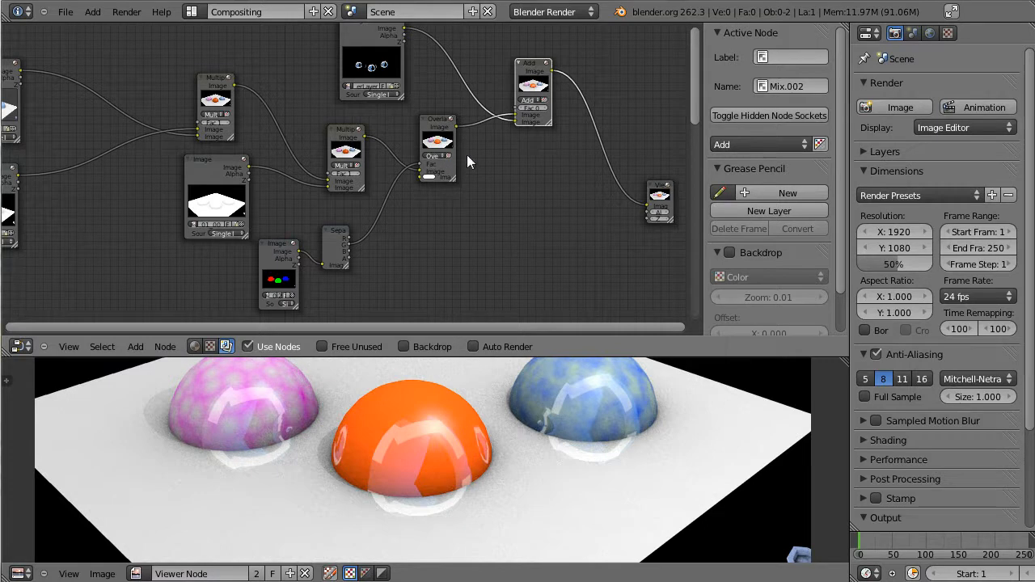
pyautogui.scroll(4, 493, 158)
pyautogui.click(540, 183)
pyautogui.moveTo(623, 231); pyautogui.dragTo(615, 271)
pyautogui.moveTo(456, 239); pyautogui.dragTo(382, 193, button='middle')
pyautogui.click(471, 138)
pyautogui.moveTo(558, 173); pyautogui.dragTo(486, 184)
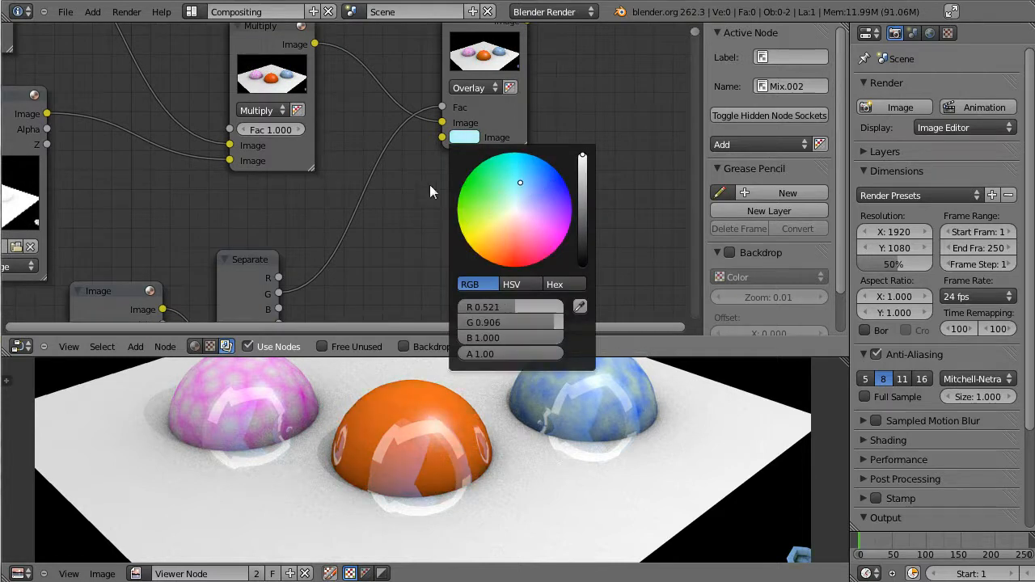
# Move the two Image nodes that feed the first Multiply node closer to it.
pyautogui.moveTo(398, 200); pyautogui.dragTo(502, 131, button='middle')
pyautogui.scroll(-4, 335, 211)
pyautogui.scroll(2, 485, 154)
pyautogui.scroll(-3, 474, 166)
pyautogui.scroll(-4, 409, 396)
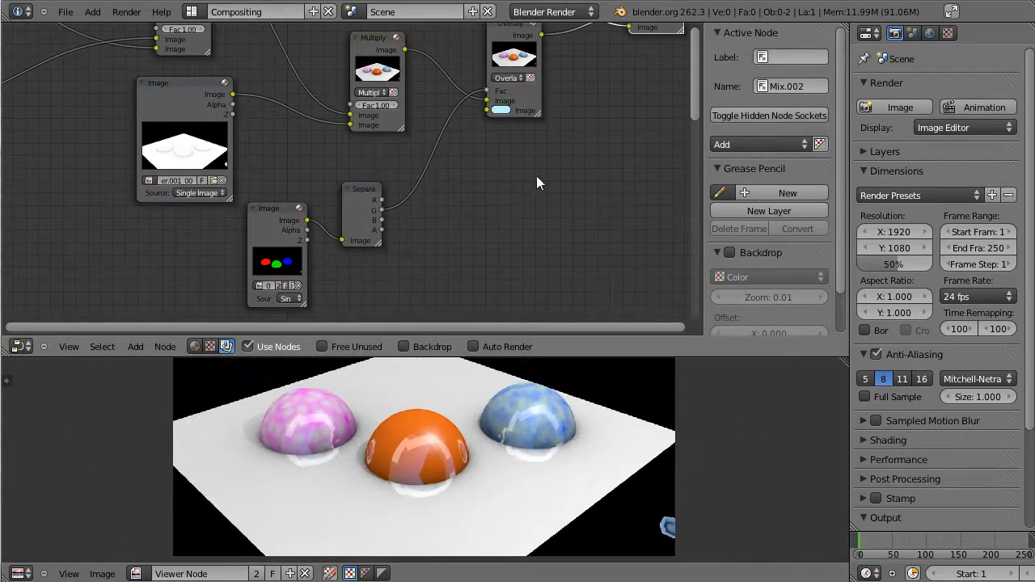
pyautogui.moveTo(583, 116); pyautogui.dragTo(467, 183, button='middle')
pyautogui.scroll(-5, 458, 187)
pyautogui.moveTo(412, 146); pyautogui.dragTo(572, 134, button='middle')
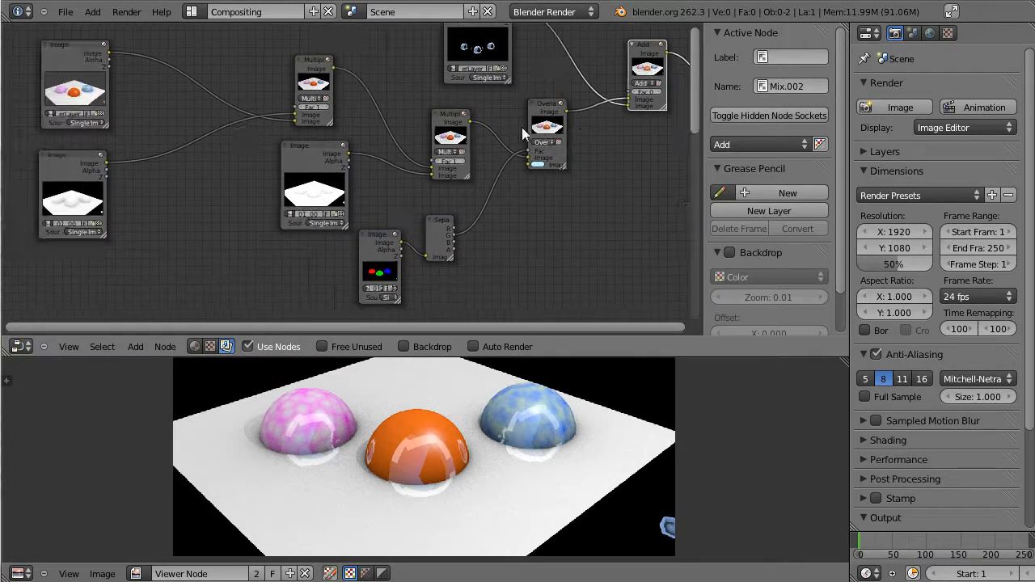
pyautogui.rightClick(71, 75)
pyautogui.rightClick(70, 192)
pyautogui.press('g')
pyautogui.click(236, 125)
# Change the Overlay node's second colour to light green.
pyautogui.moveTo(312, 111); pyautogui.dragTo(317, 142, button='middle')
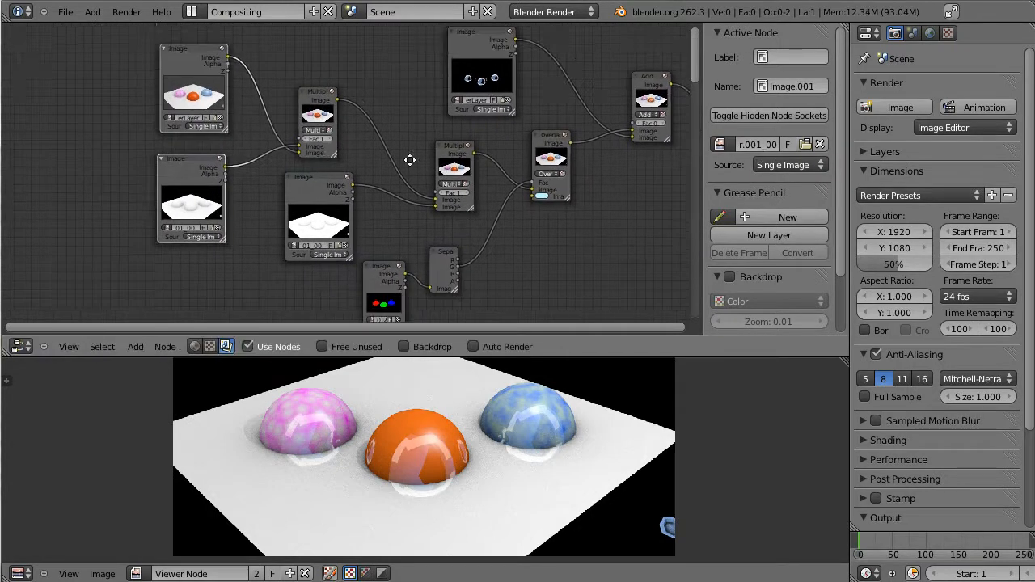
pyautogui.moveTo(425, 165); pyautogui.dragTo(382, 161, button='middle')
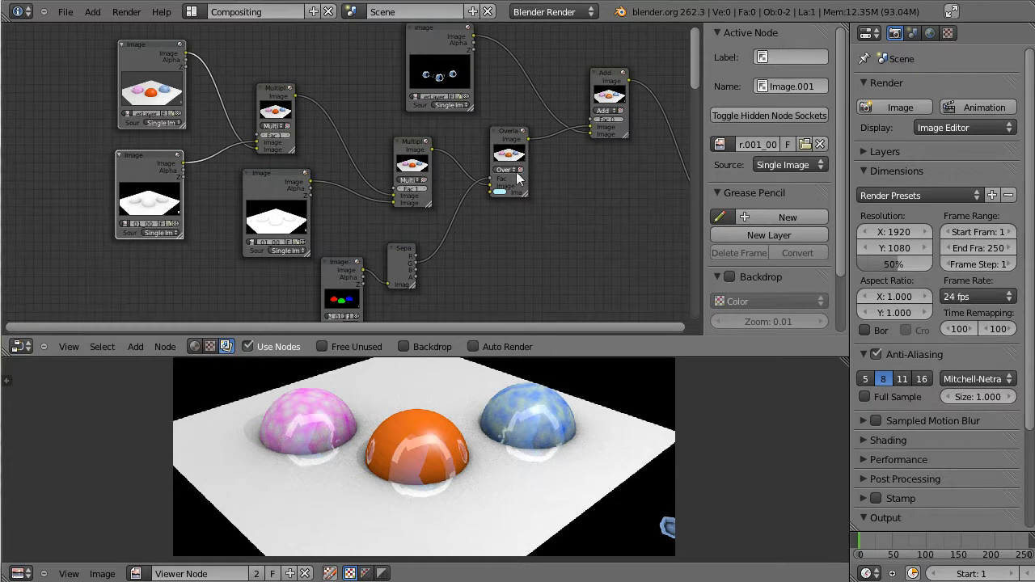
pyautogui.click(503, 192)
pyautogui.moveTo(512, 110); pyautogui.dragTo(508, 111)
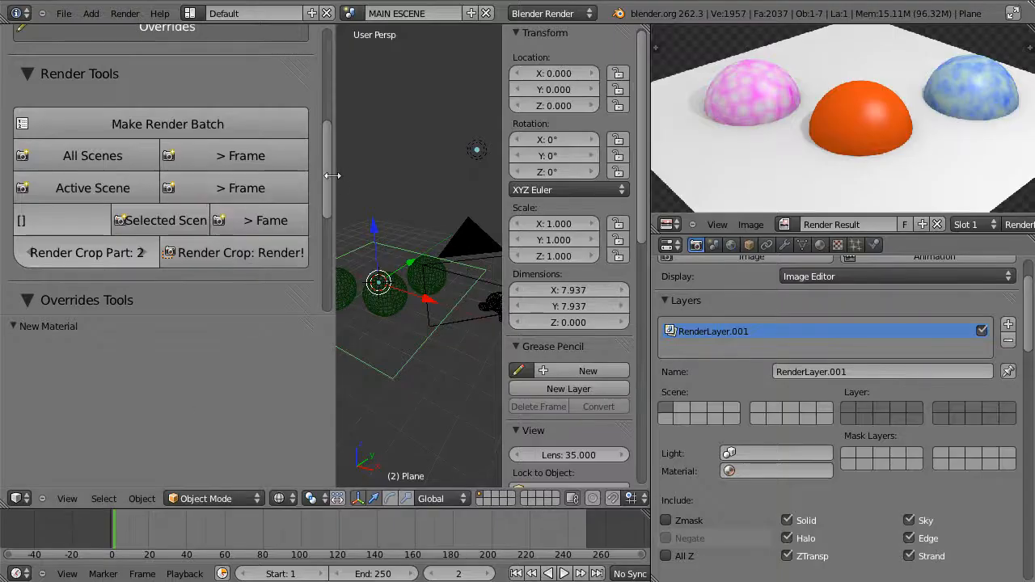
# In the MAIN ESCENE file, save over Add on_OscurartTool_overraid_basico_003.blend and make a render batch with the All Scenes render mode.
pyautogui.moveTo(332, 175)
pyautogui.mouseDown()
pyautogui.moveTo(330, 157)
pyautogui.moveTo(340, 156)
pyautogui.mouseUp()
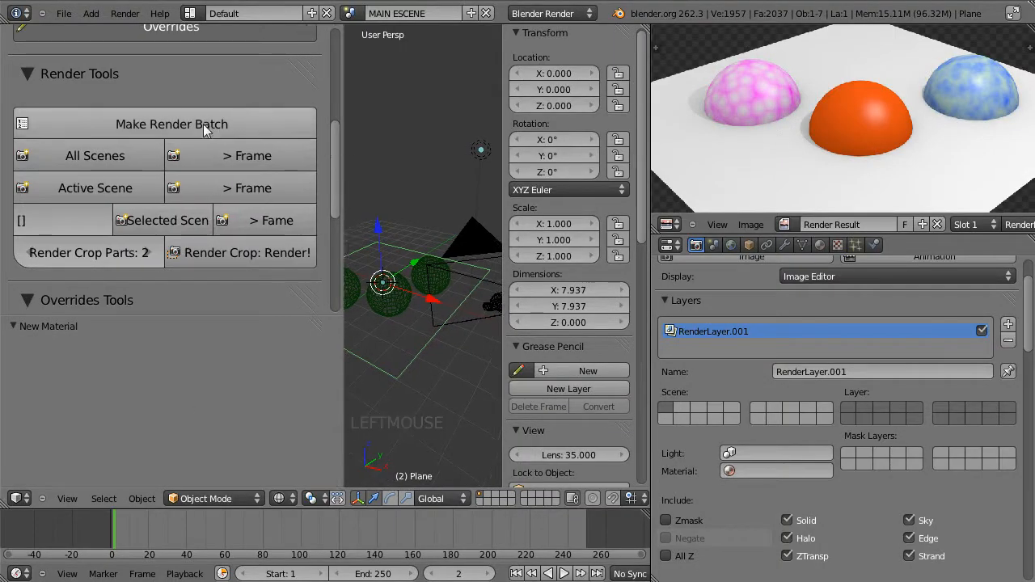
pyautogui.hotkey('ctrl', 's')
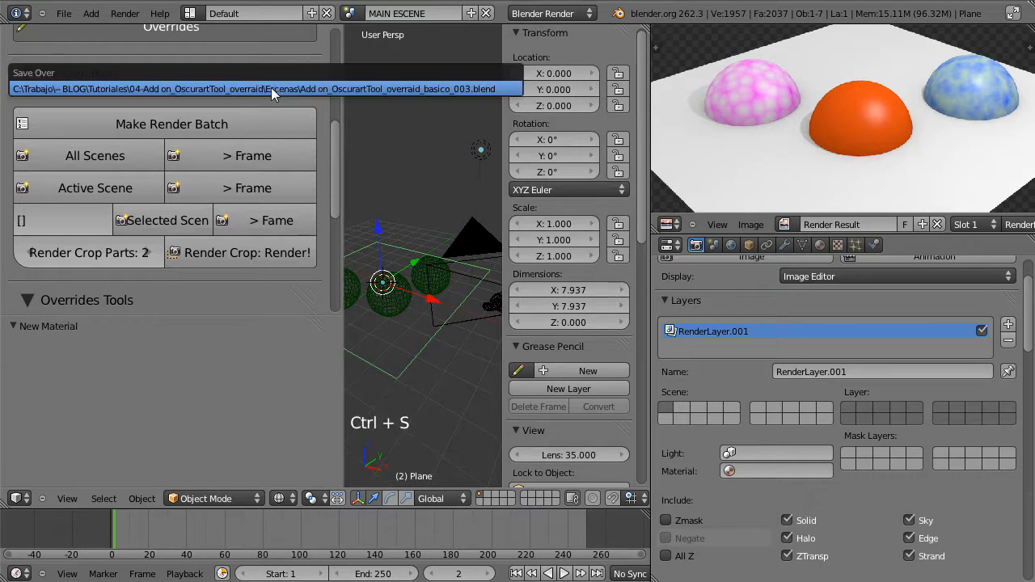
pyautogui.click(207, 124)
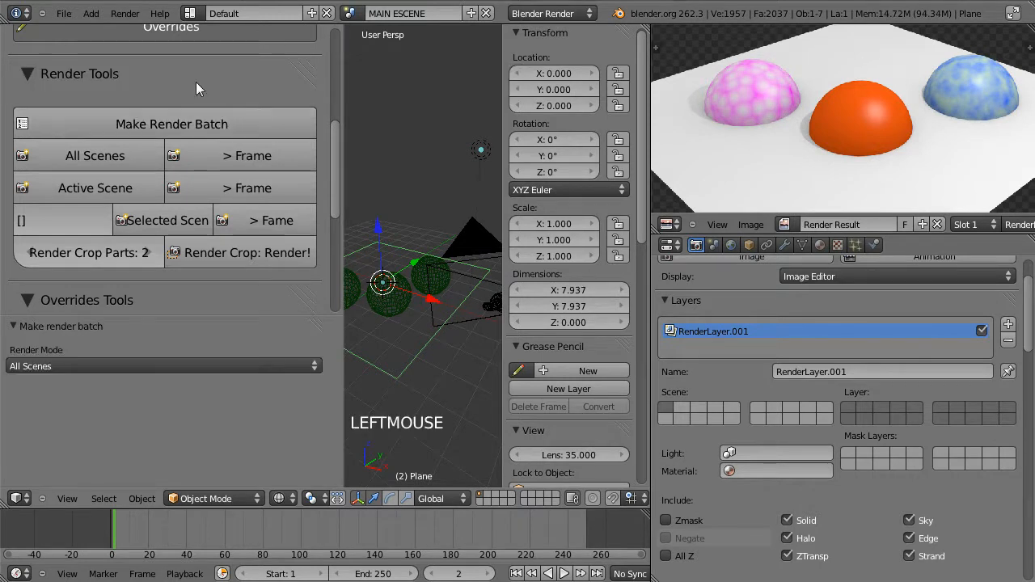
pyautogui.click(238, 118)
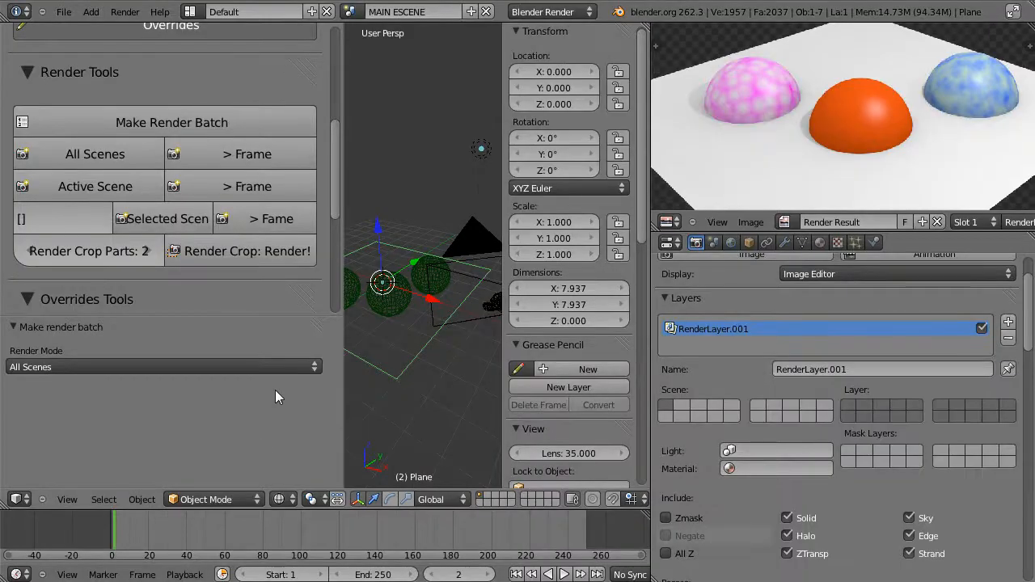
pyautogui.moveTo(338, 186)
pyautogui.mouseDown()
pyautogui.moveTo(342, 231)
pyautogui.moveTo(347, 190)
pyautogui.mouseUp()
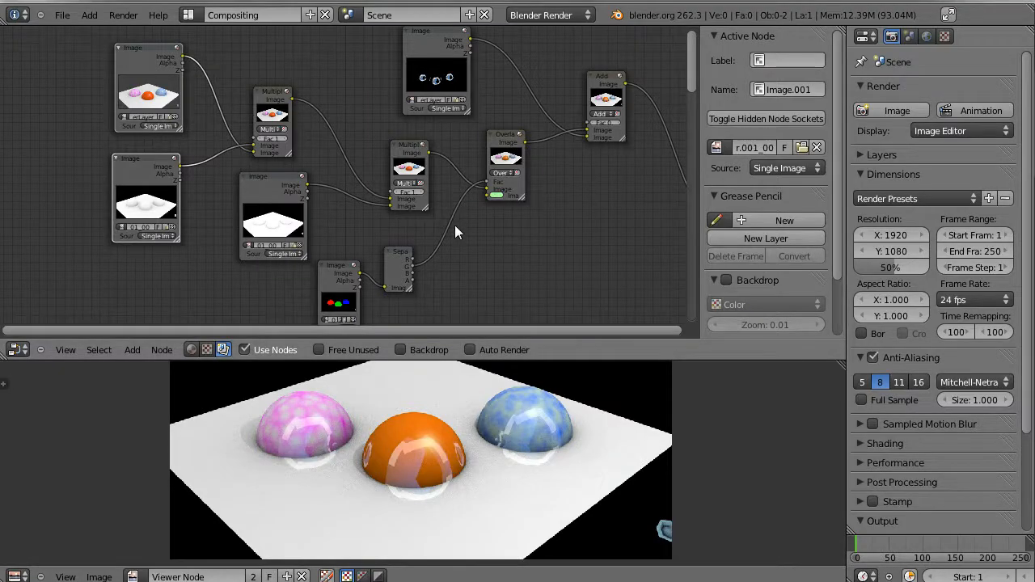
pyautogui.moveTo(461, 211); pyautogui.dragTo(390, 210, button='middle')
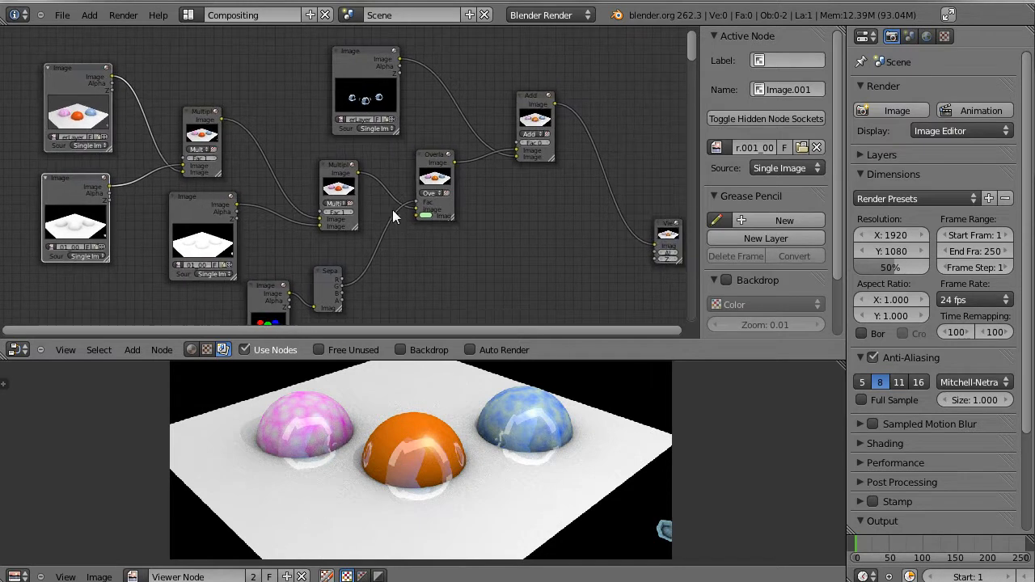